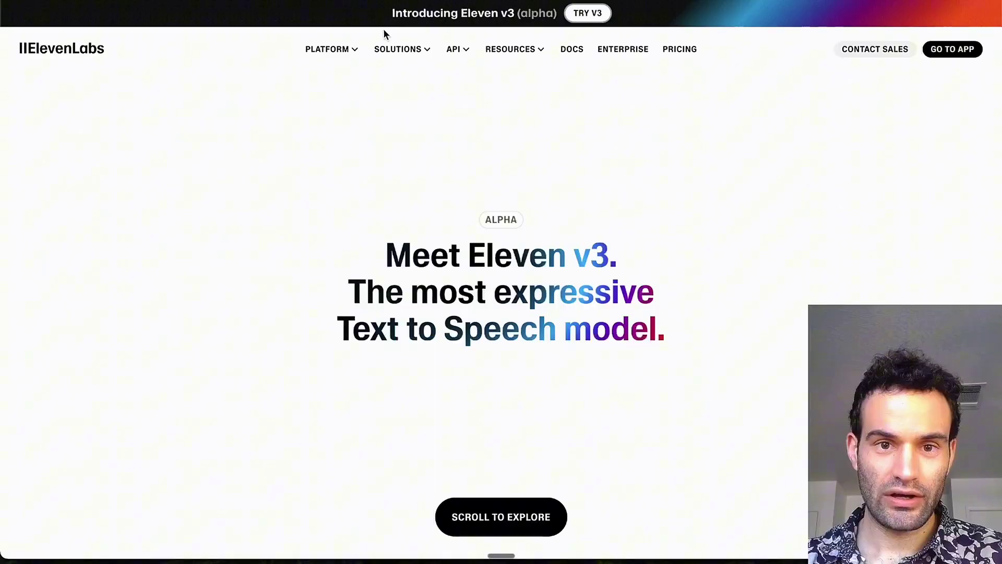
Highlight the 'Introducing Eleven v3' announcement, then enter the app's home dashboard.
drag(376, 11, 556, 9)
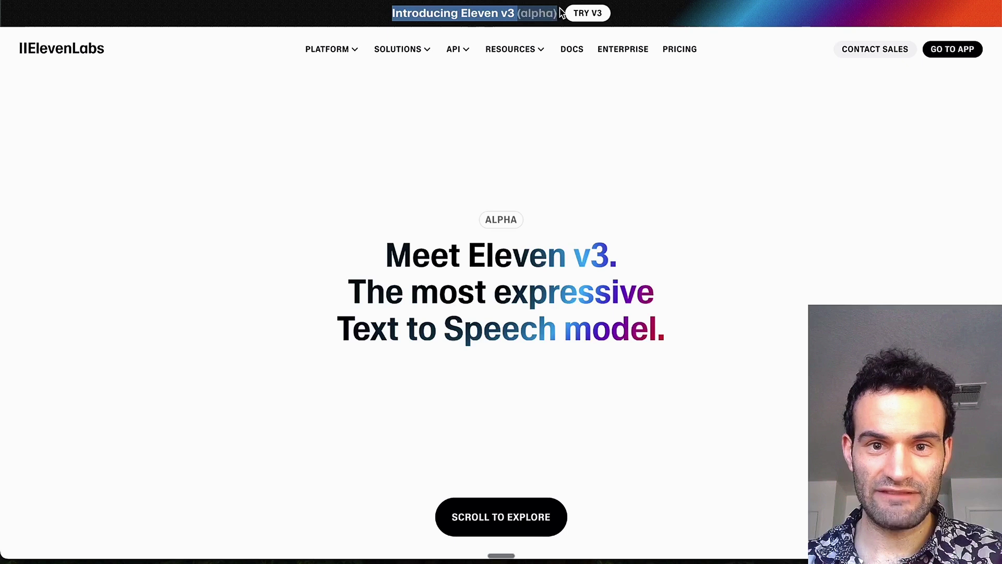
click(962, 50)
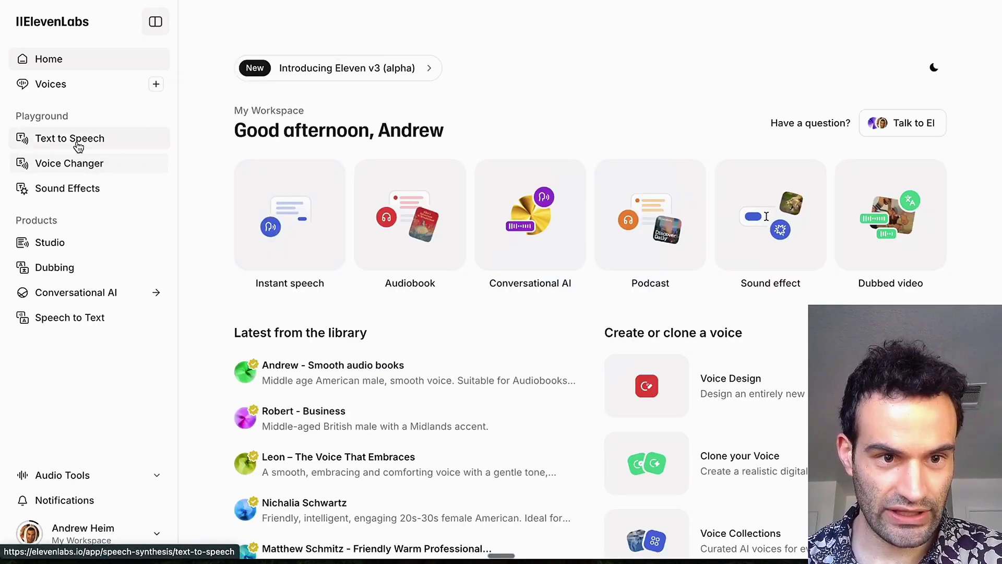
In the Text to Speech playground, highlight the [wheezing], [applause] and [strong French accent] tags.
click(78, 141)
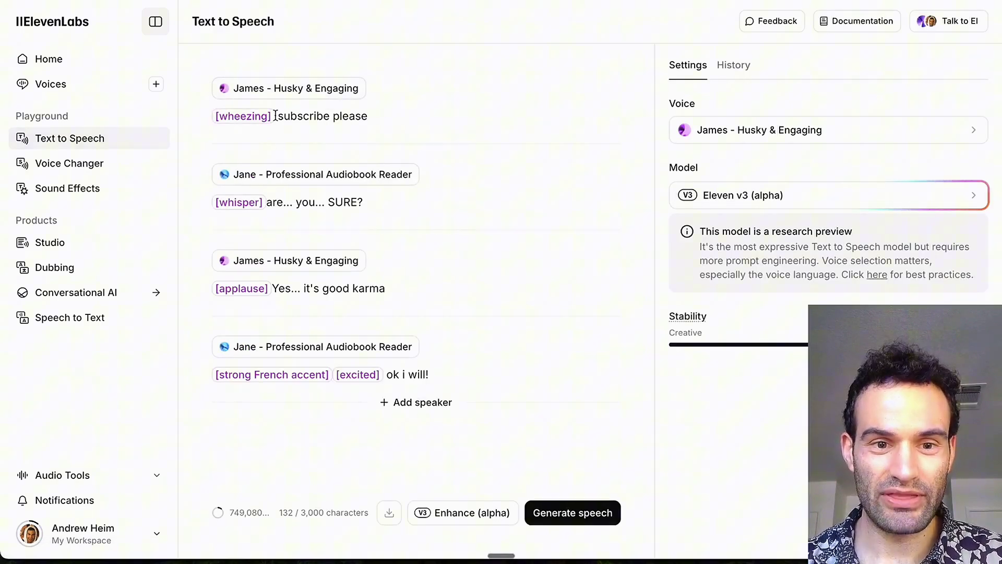
drag(275, 115, 197, 120)
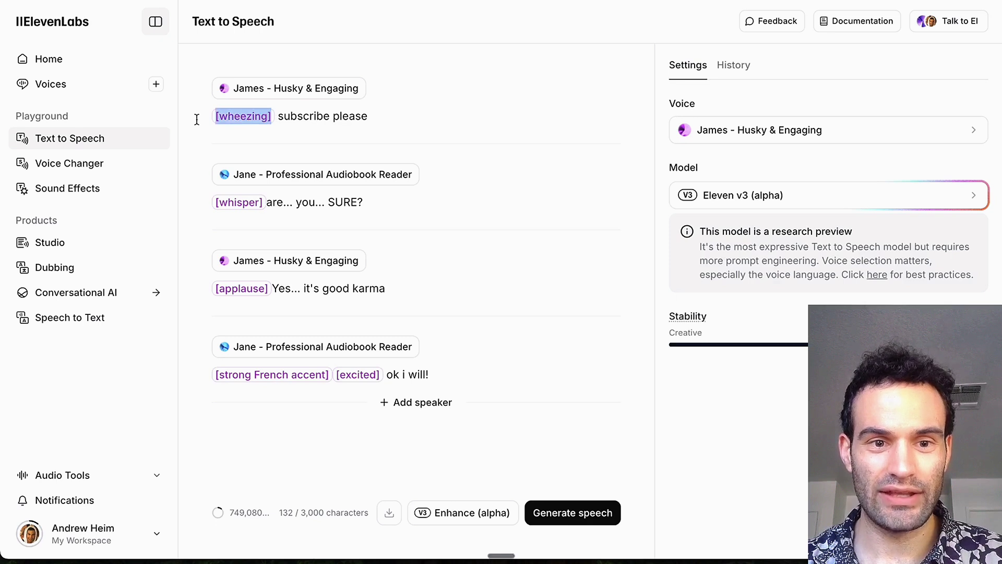
click(311, 114)
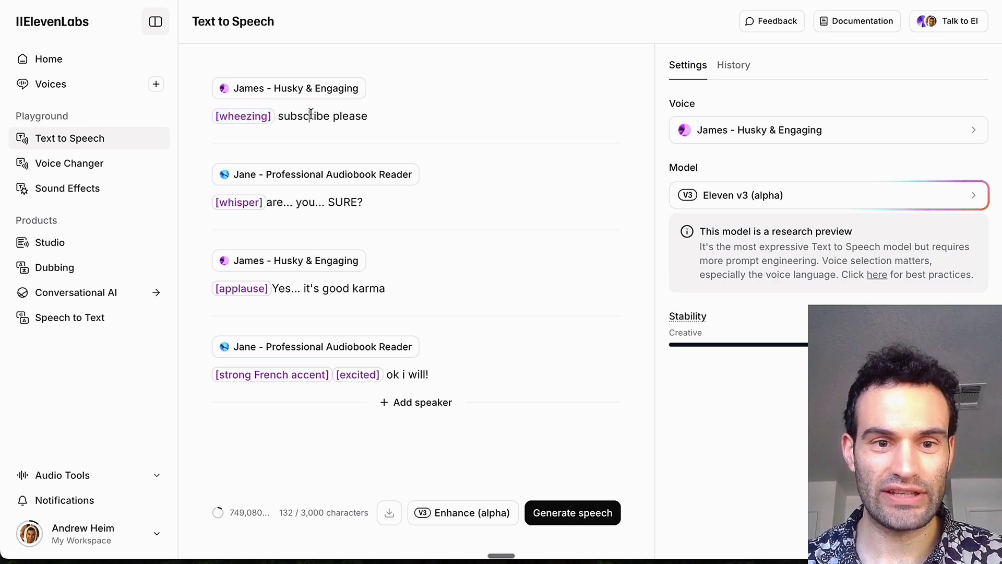
double_click(277, 115)
click(276, 115)
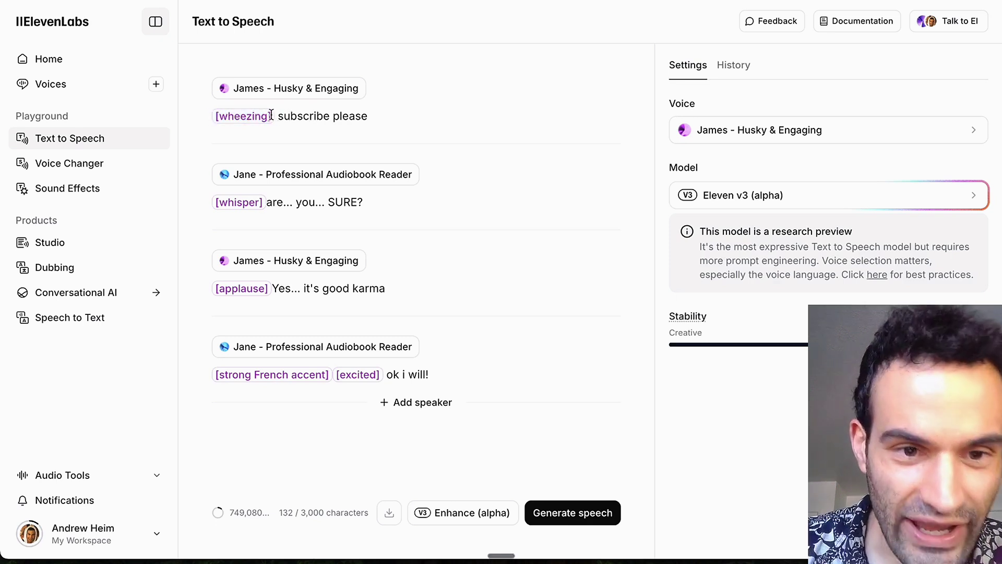
drag(275, 115, 208, 114)
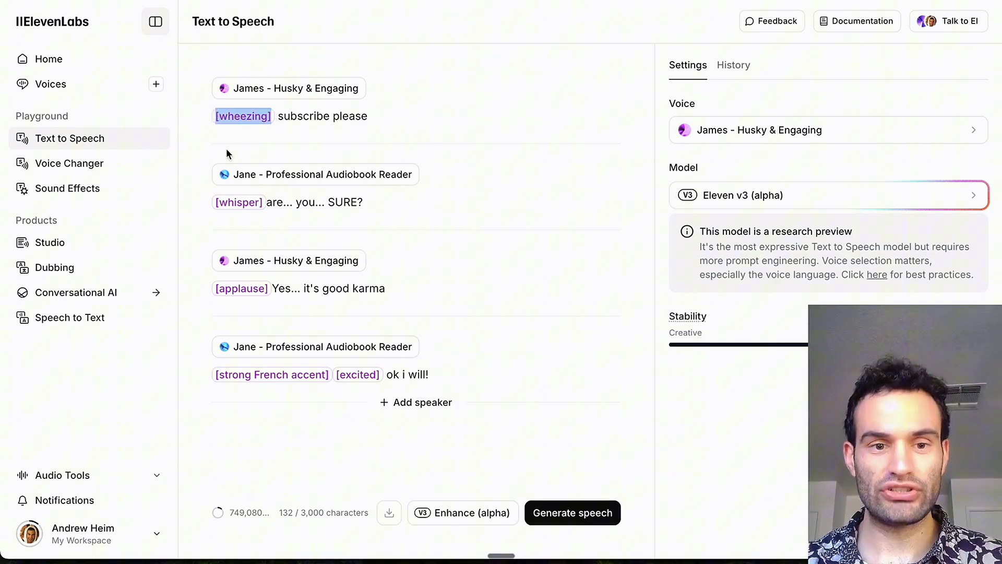
drag(277, 288, 208, 289)
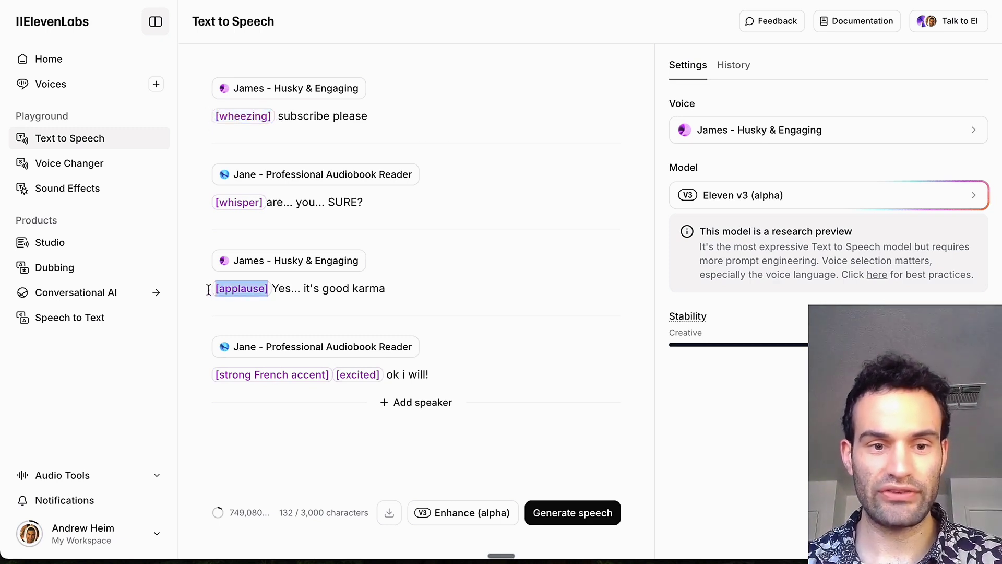
drag(334, 375, 208, 375)
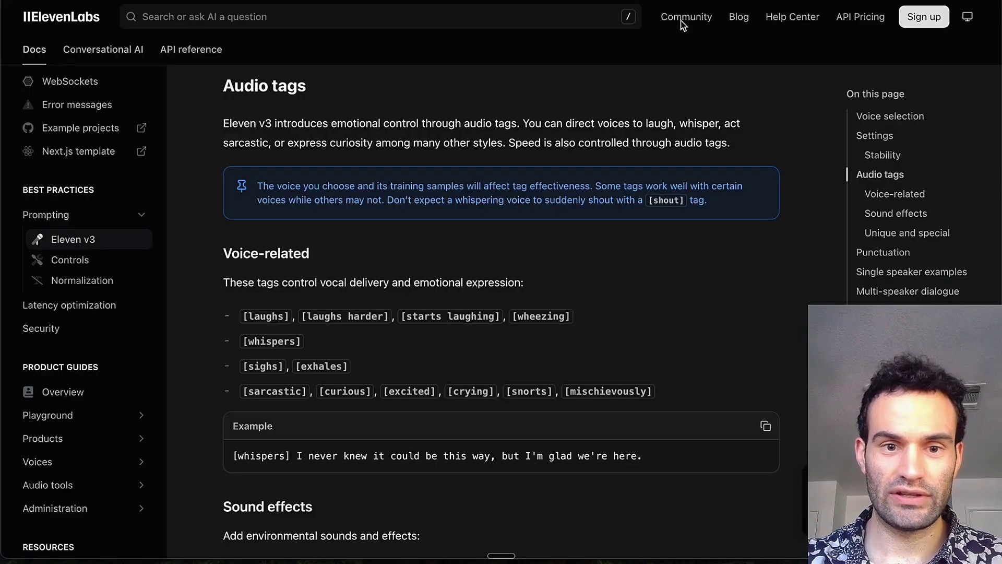
scroll(554, 211, down, 1)
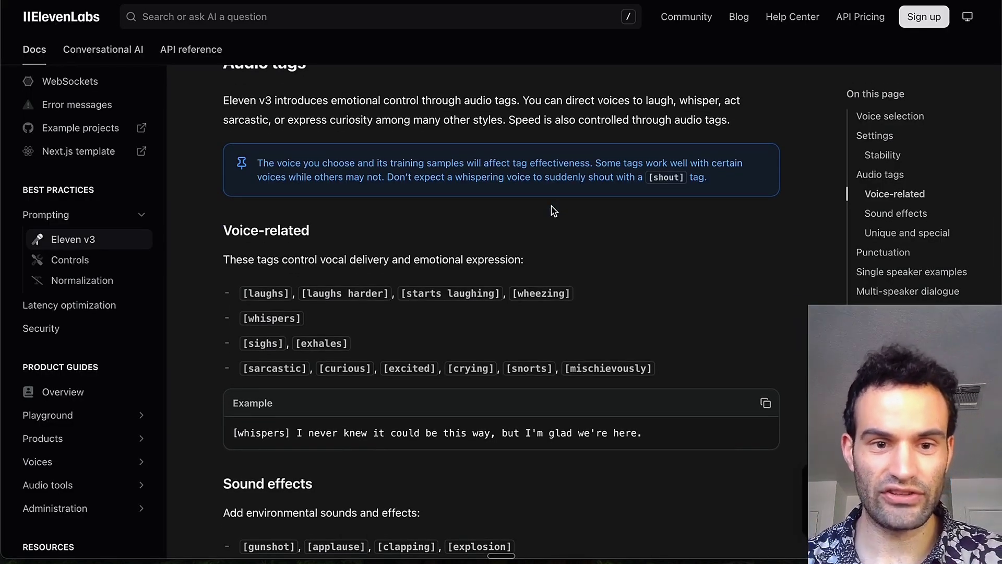
scroll(554, 212, down, 2)
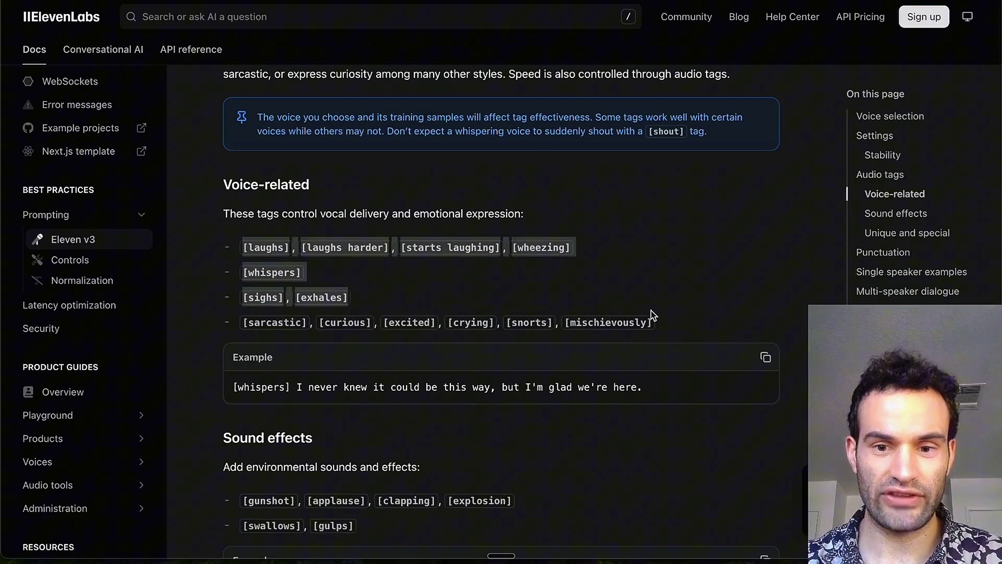
scroll(584, 264, down, 5)
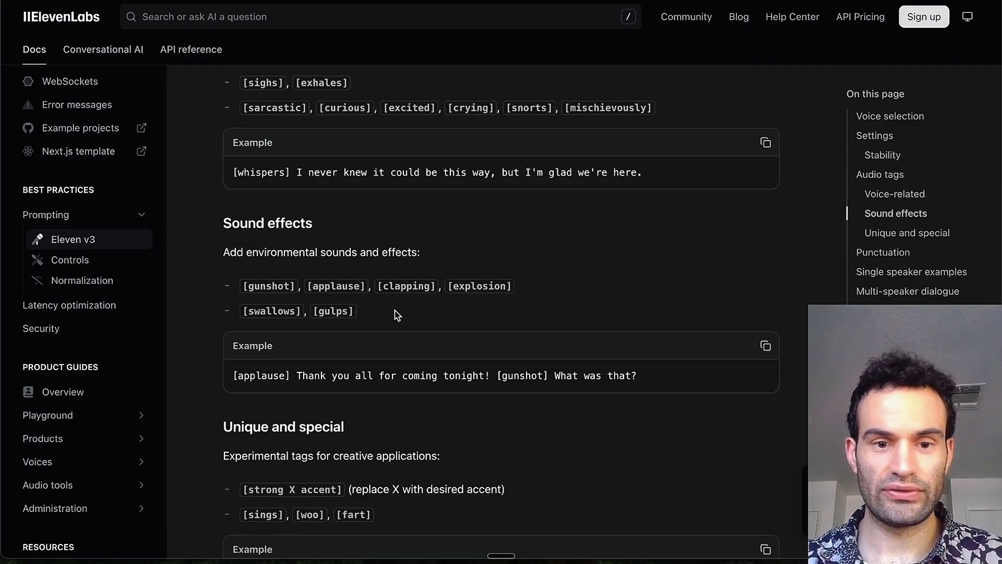
drag(396, 314, 218, 290)
click(362, 303)
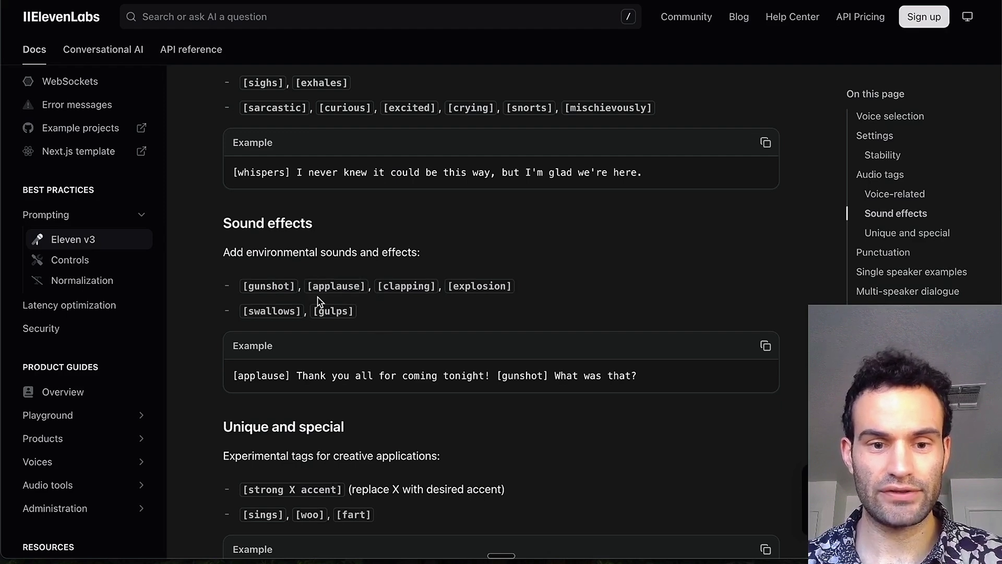
scroll(292, 272, down, 6)
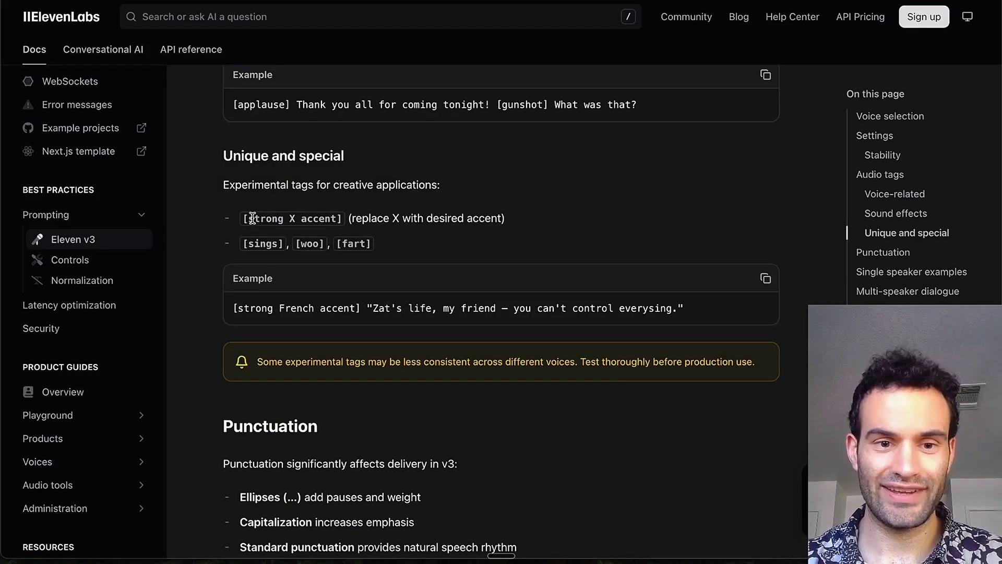
drag(253, 217, 340, 235)
scroll(340, 235, down, 6)
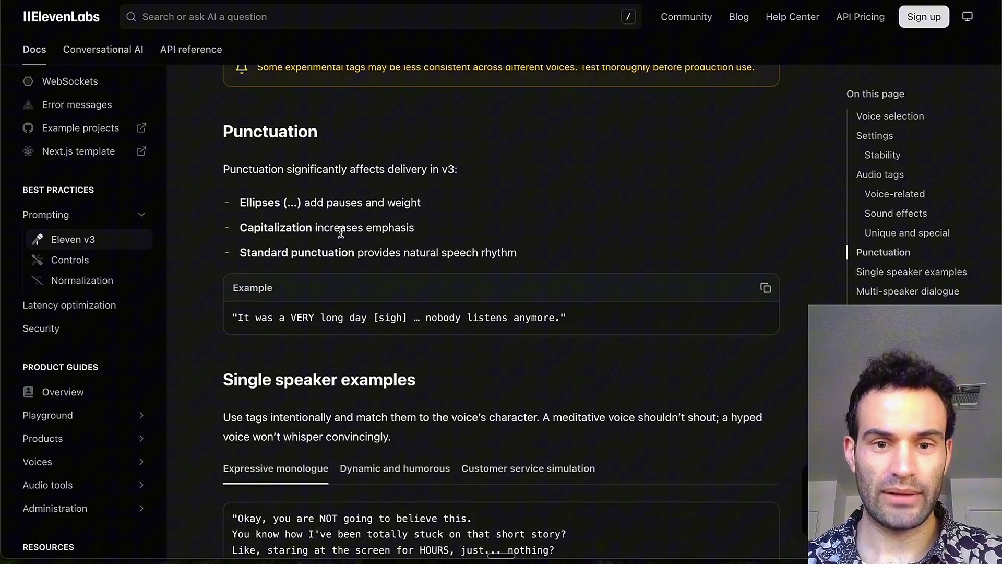
drag(243, 194, 323, 193)
click(323, 195)
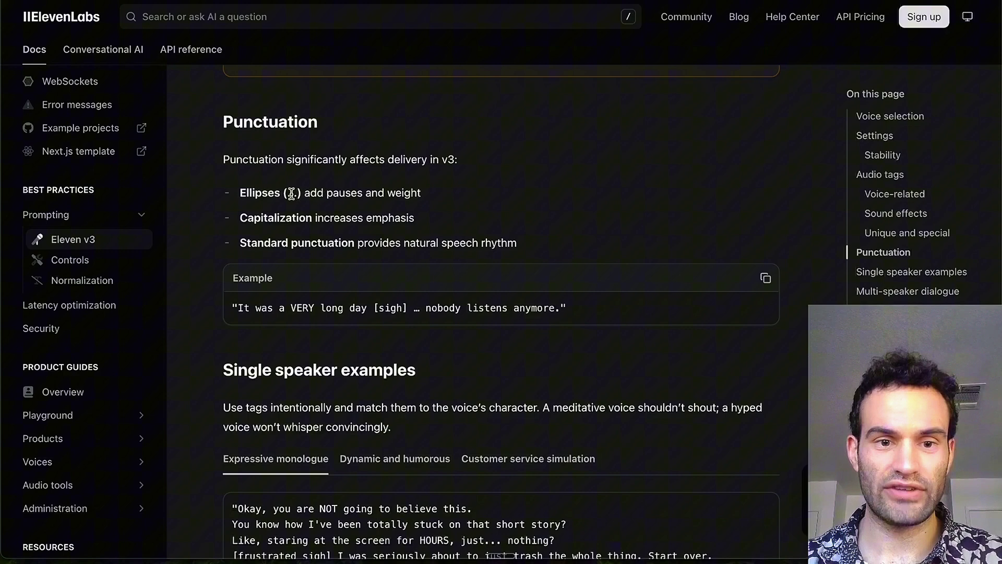
drag(255, 223, 293, 225)
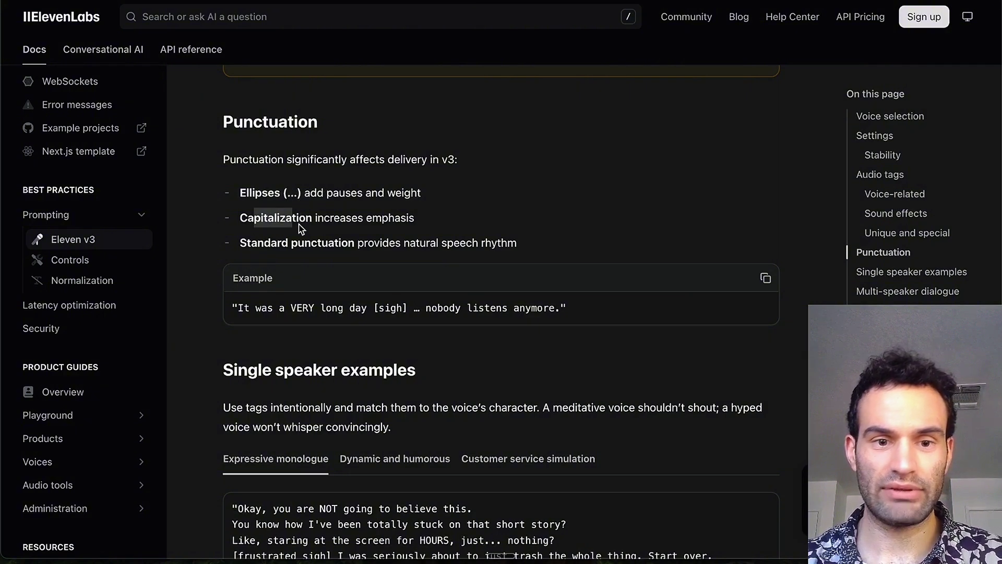
double_click(302, 308)
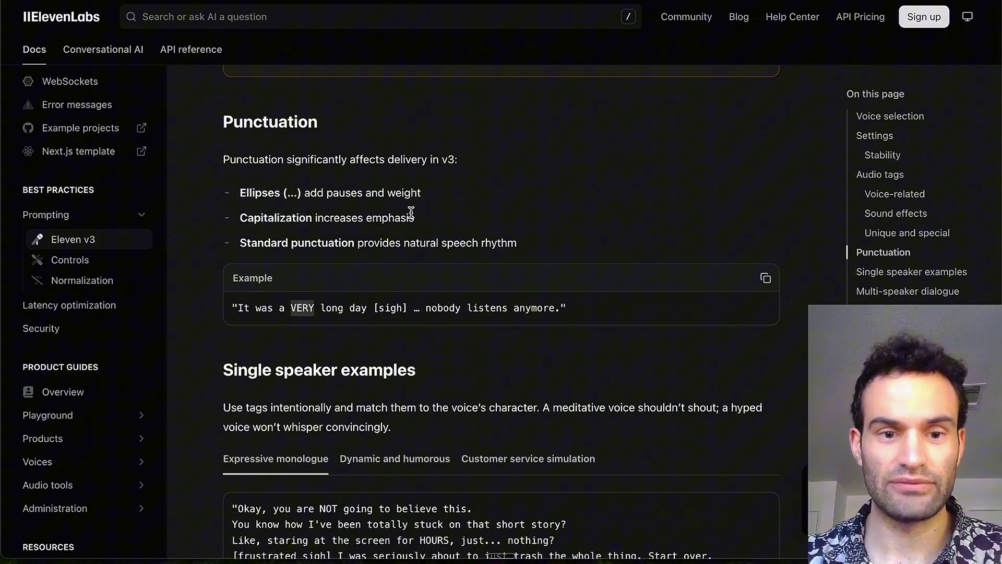
scroll(448, 224, down, 3)
scroll(501, 195, up, 10)
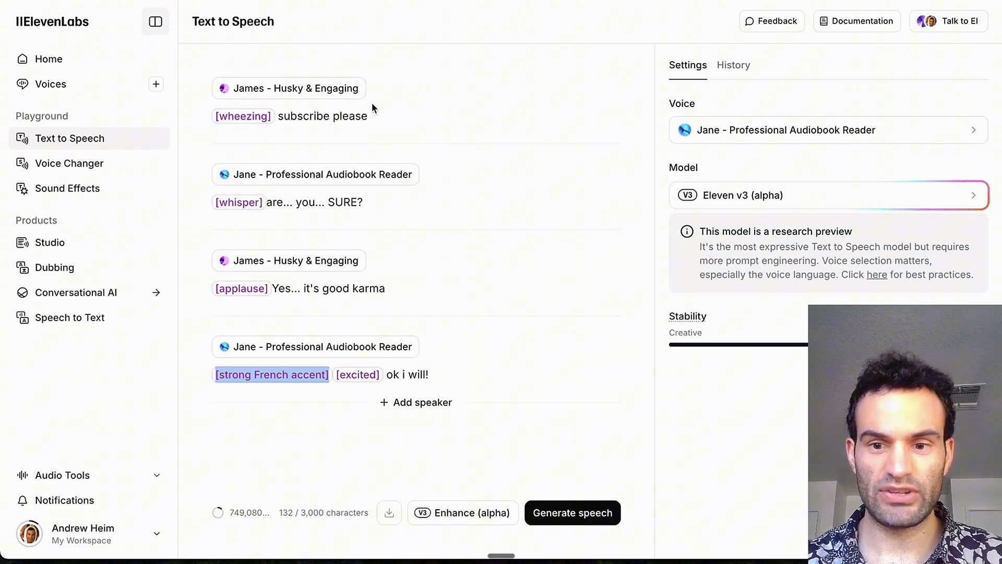
Open the voice list and keep the Best voices for v3 category.
click(741, 133)
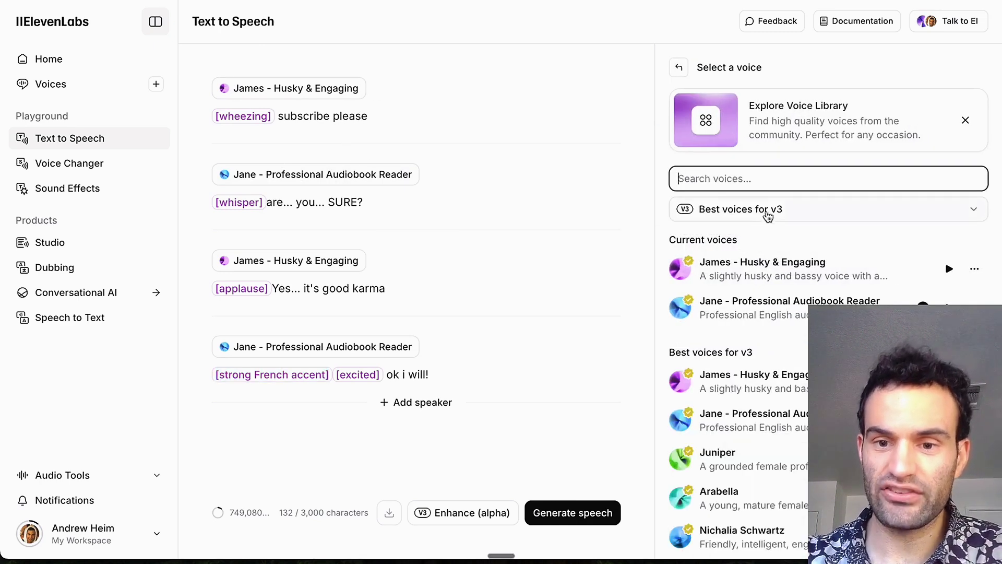
click(772, 210)
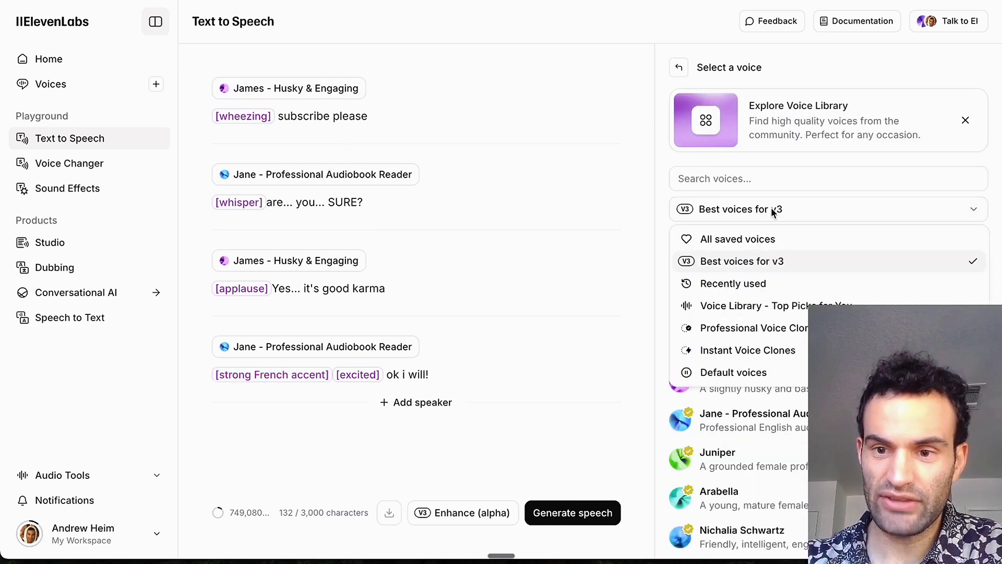
click(766, 261)
scroll(767, 292, down, 6)
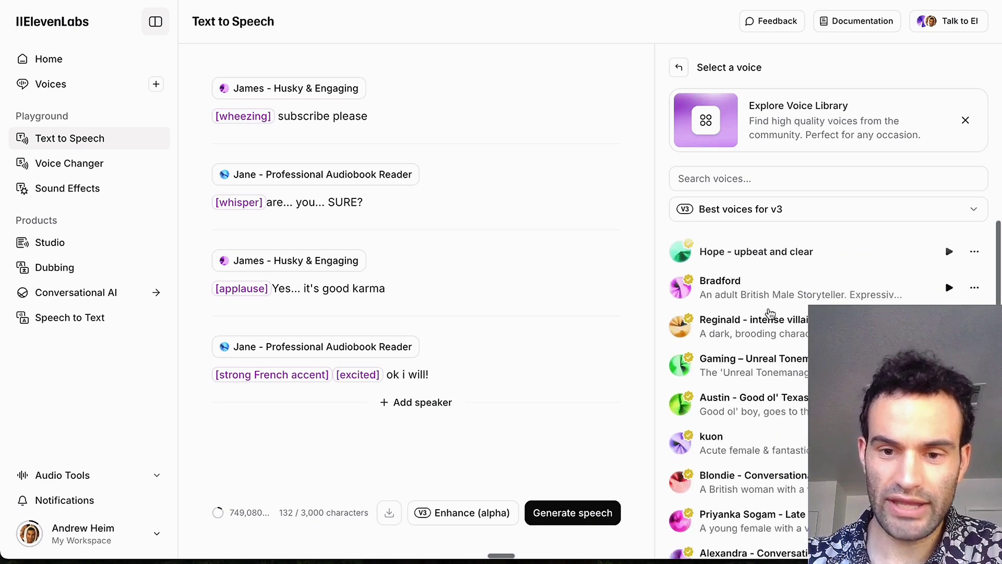
Type a [raindrops] tag after 'subscribe please' in James's first line.
click(273, 112)
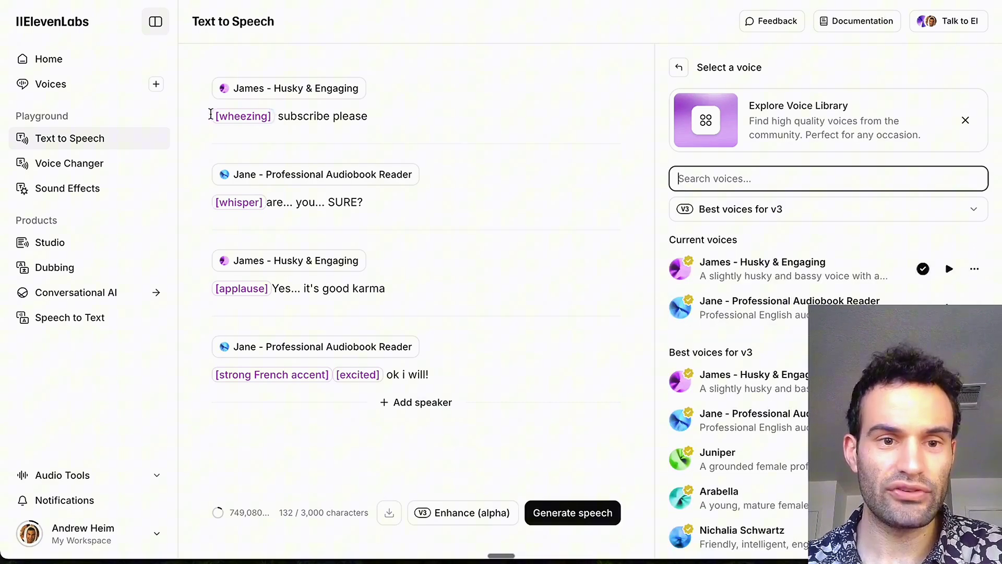
click(383, 110)
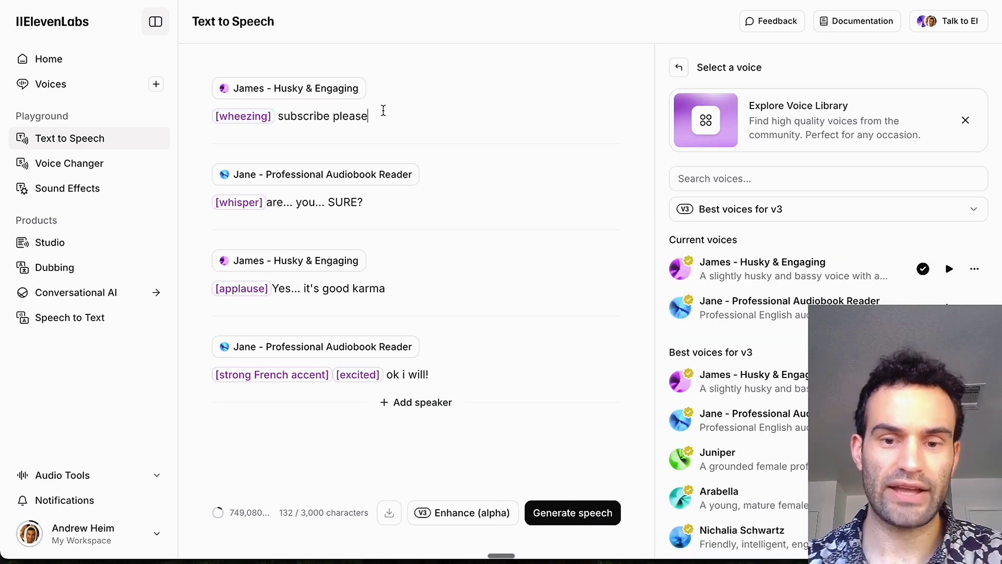
text([raindrops)
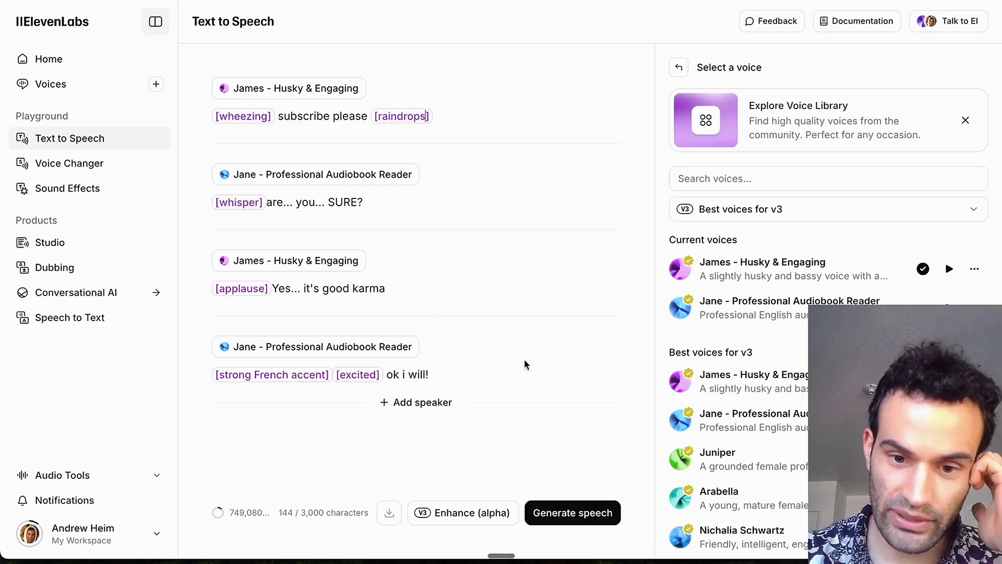
click(573, 512)
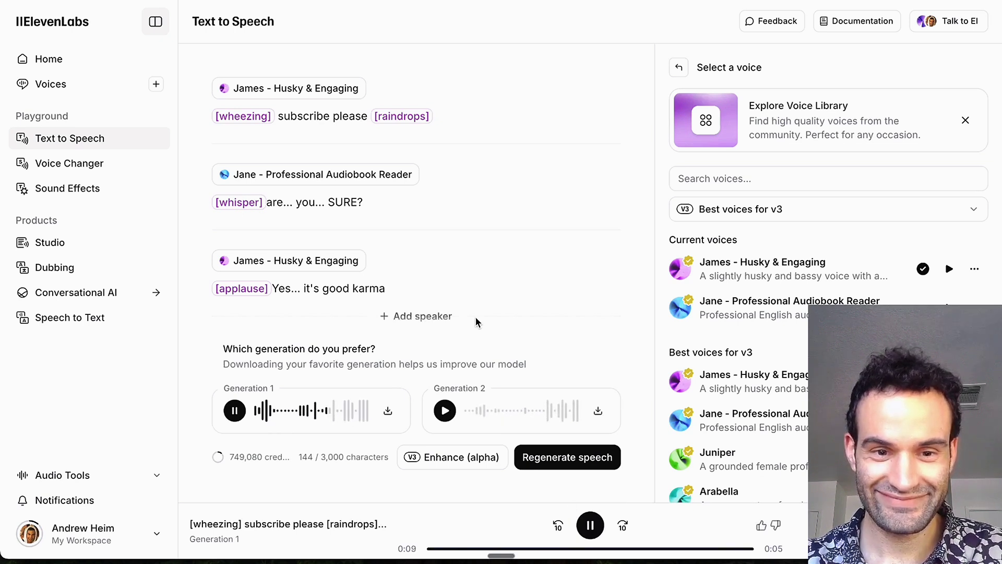
click(454, 316)
text([strong French accent] [excited] ok i will!)
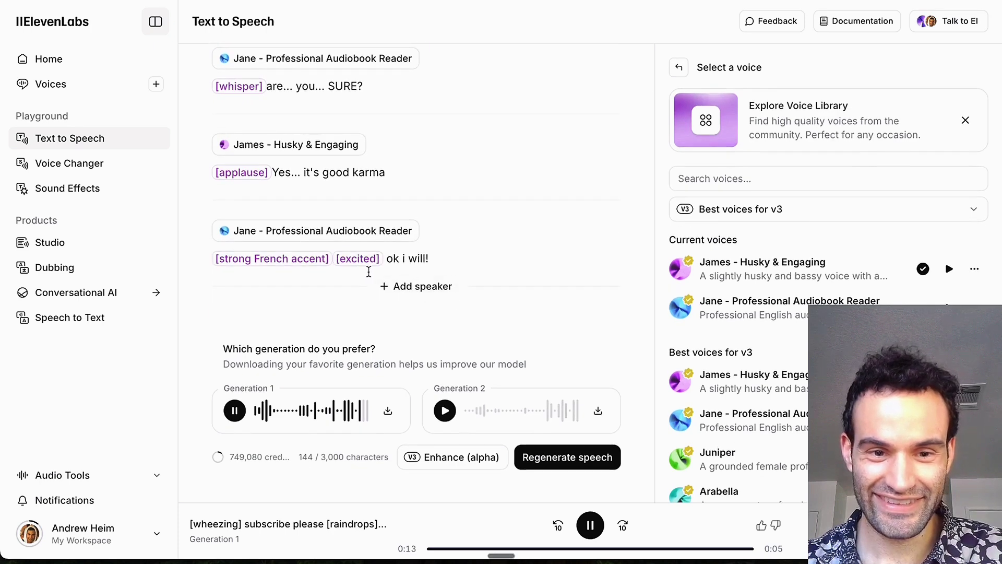
scroll(363, 248, up, 3)
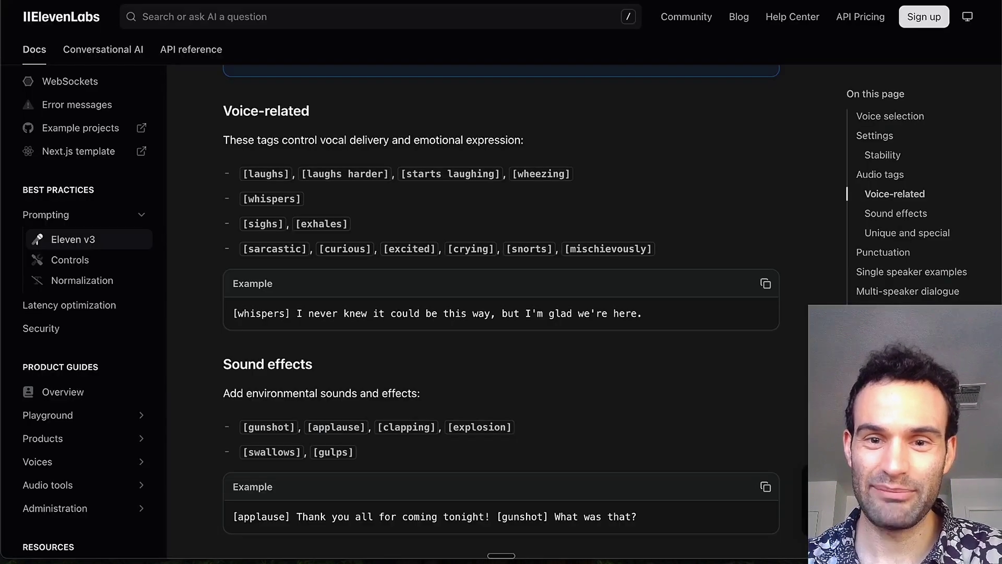
scroll(540, 258, down, 1)
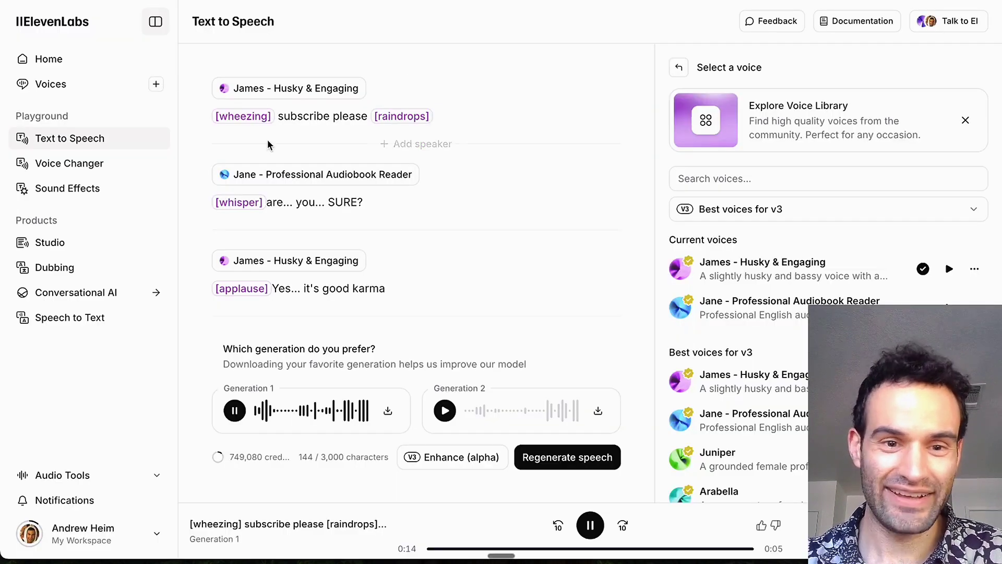
scroll(254, 141, down, 2)
scroll(255, 142, up, 2)
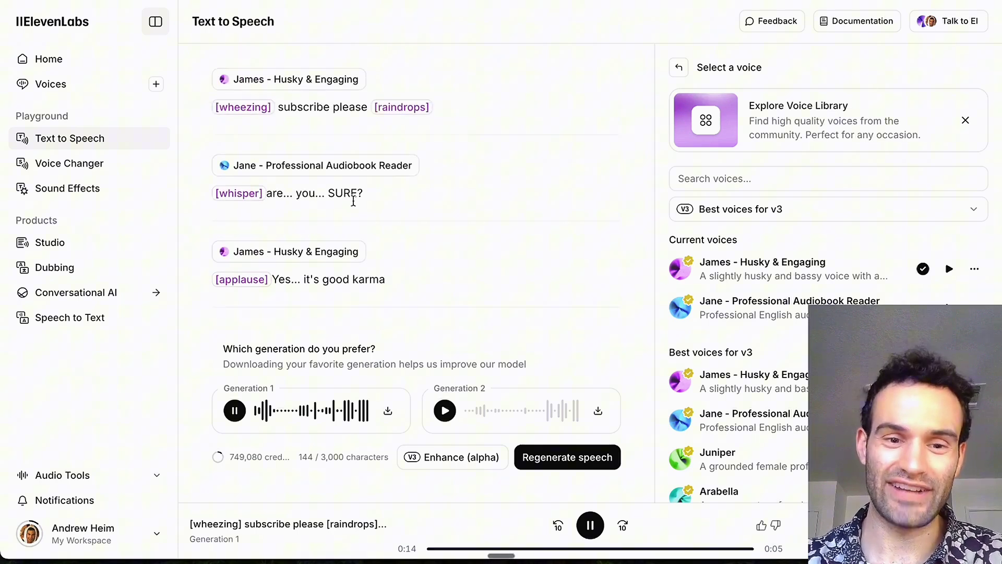
click(285, 193)
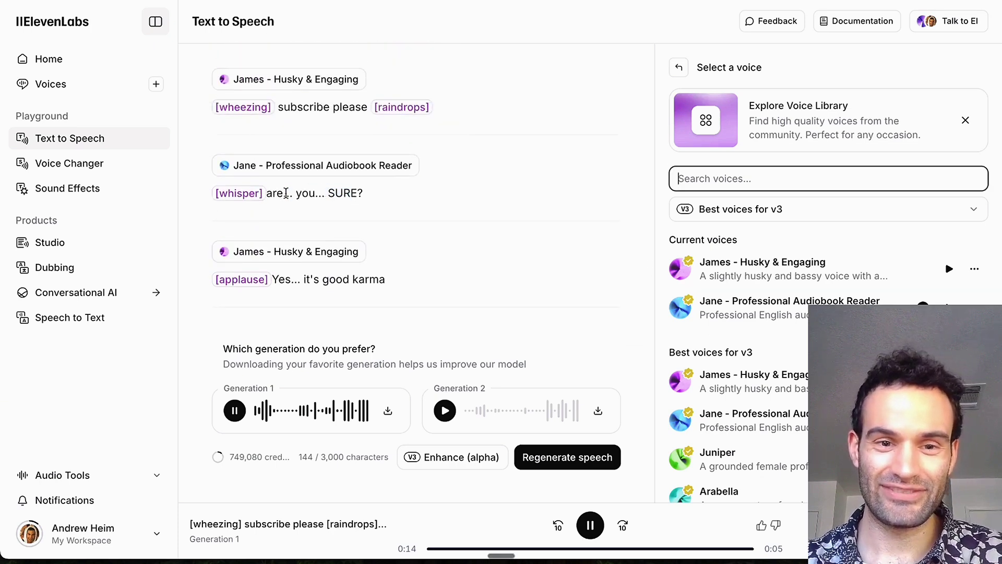
scroll(342, 269, down, 3)
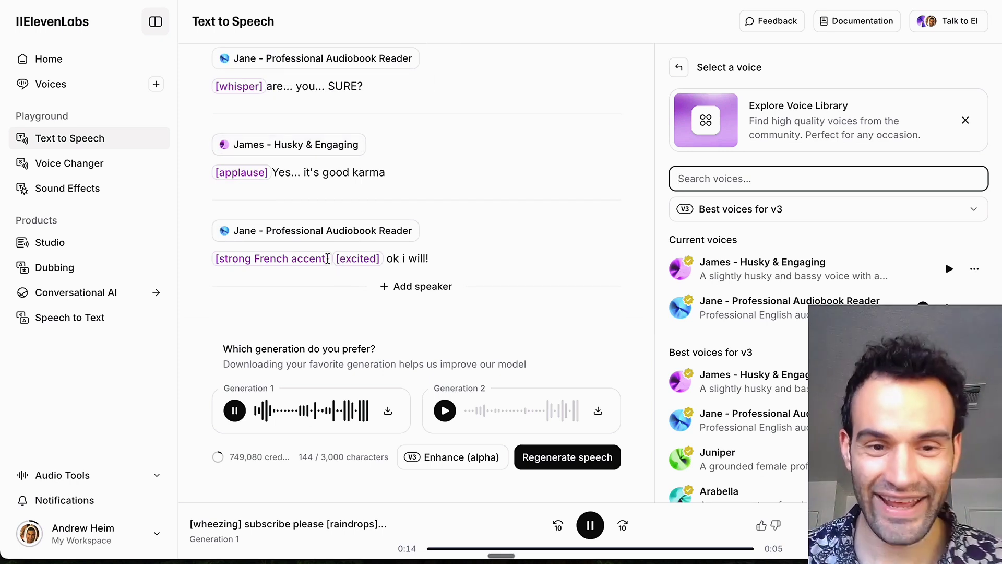
drag(330, 258, 227, 257)
click(506, 173)
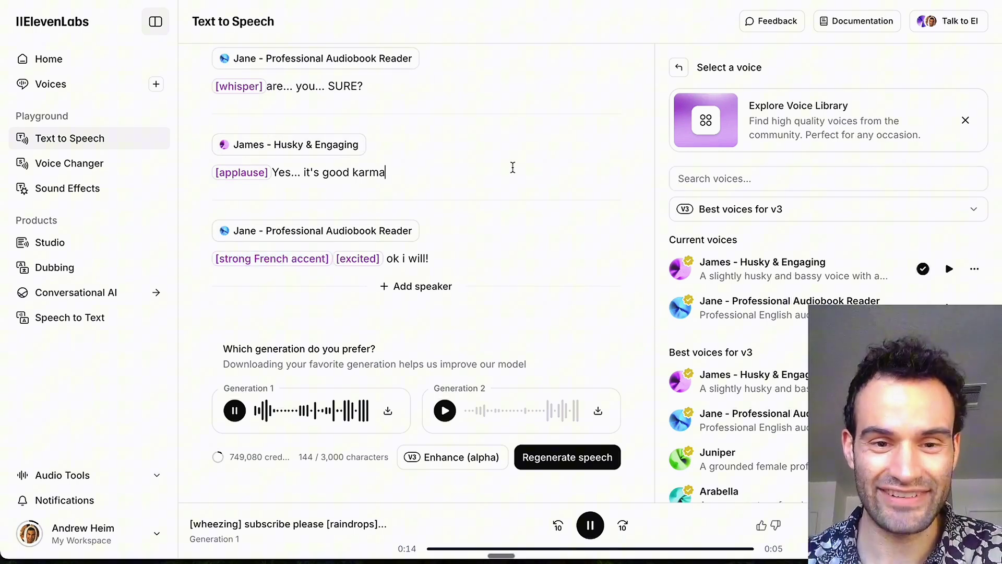
scroll(330, 150, up, 2)
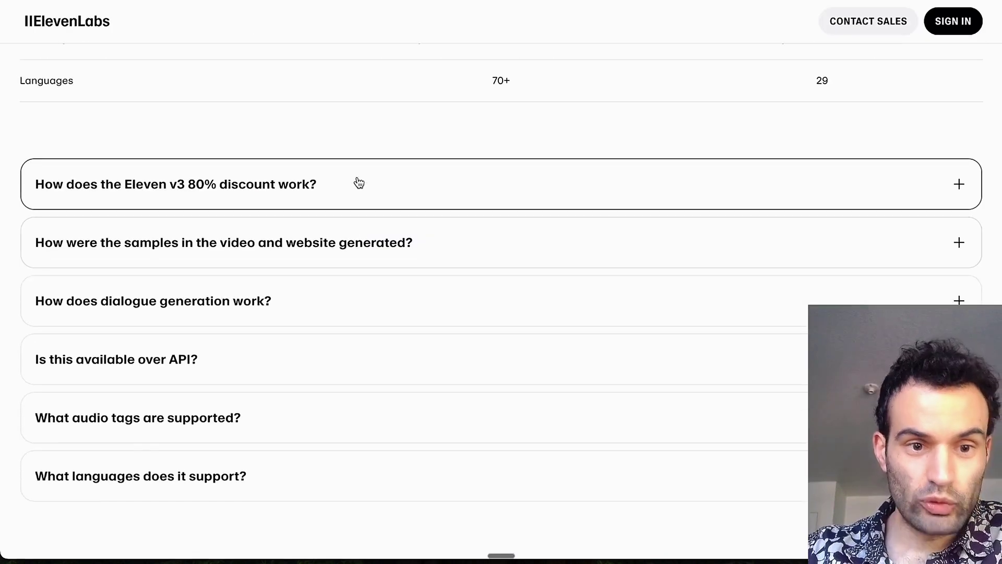
Expand the v3 80% discount FAQ and highlight the end-of-June 2025 and UI wording.
click(355, 183)
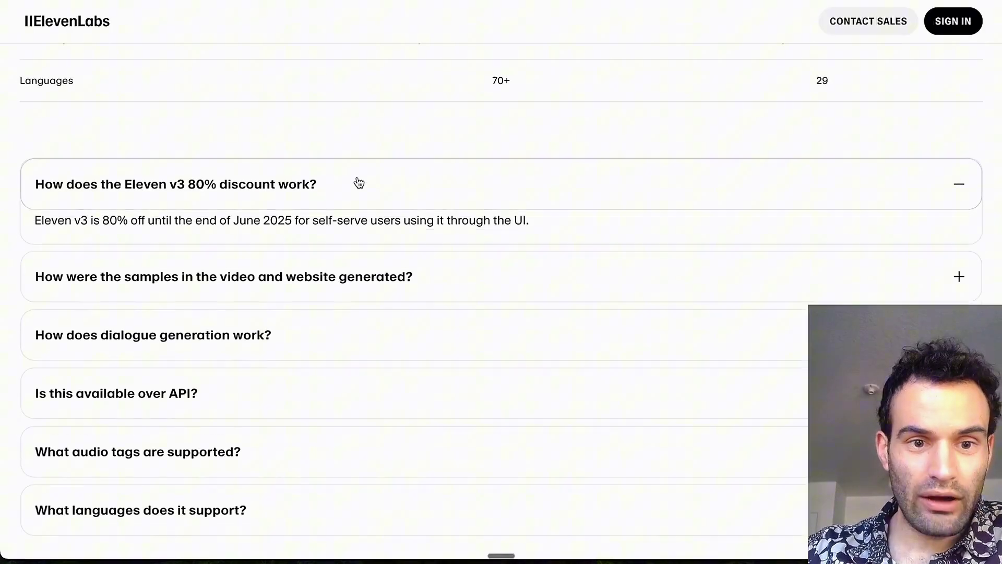
drag(101, 220, 297, 214)
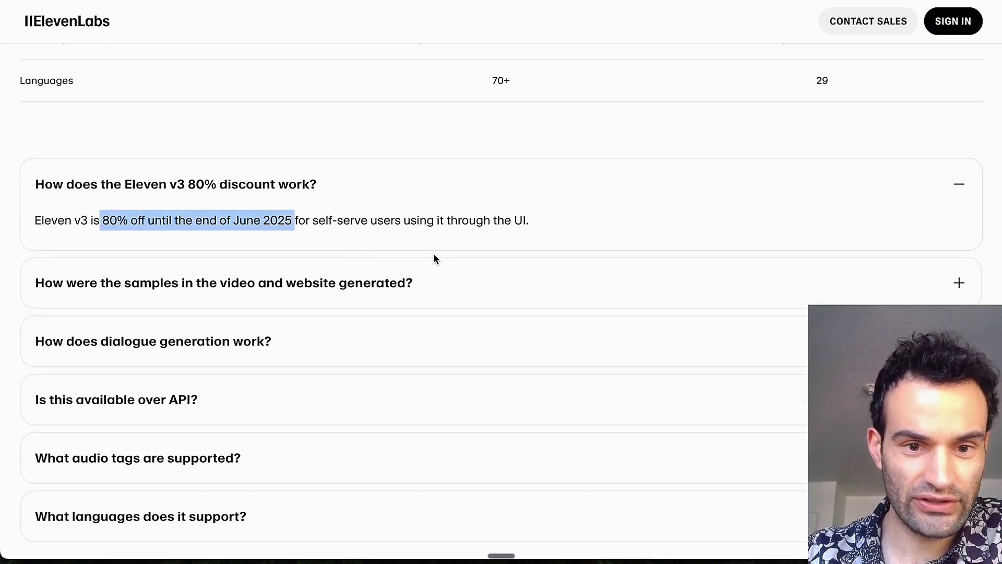
drag(476, 218, 528, 216)
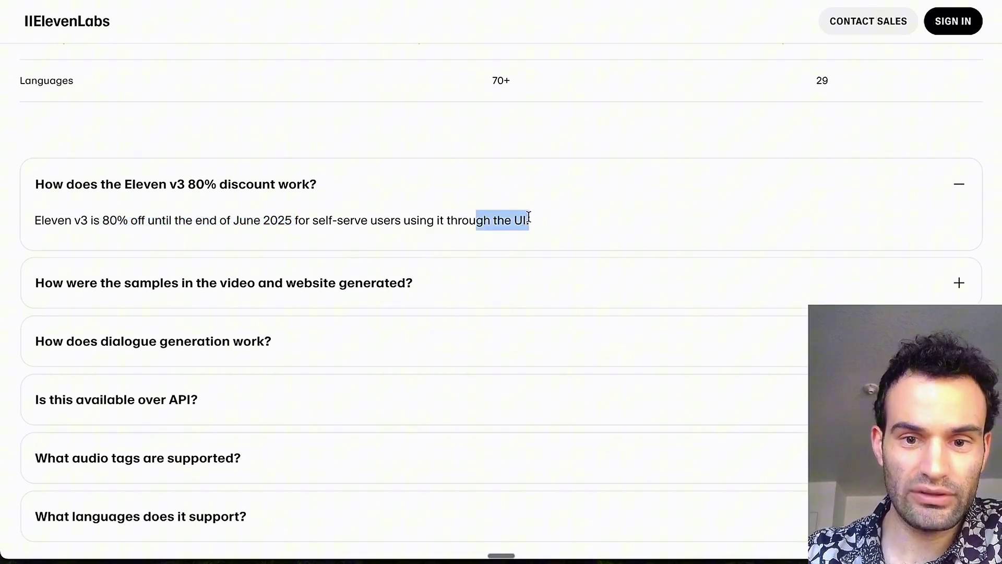
Expand the API availability and supported languages answers and highlight them.
scroll(444, 235, down, 1)
click(527, 334)
drag(531, 336, 19, 333)
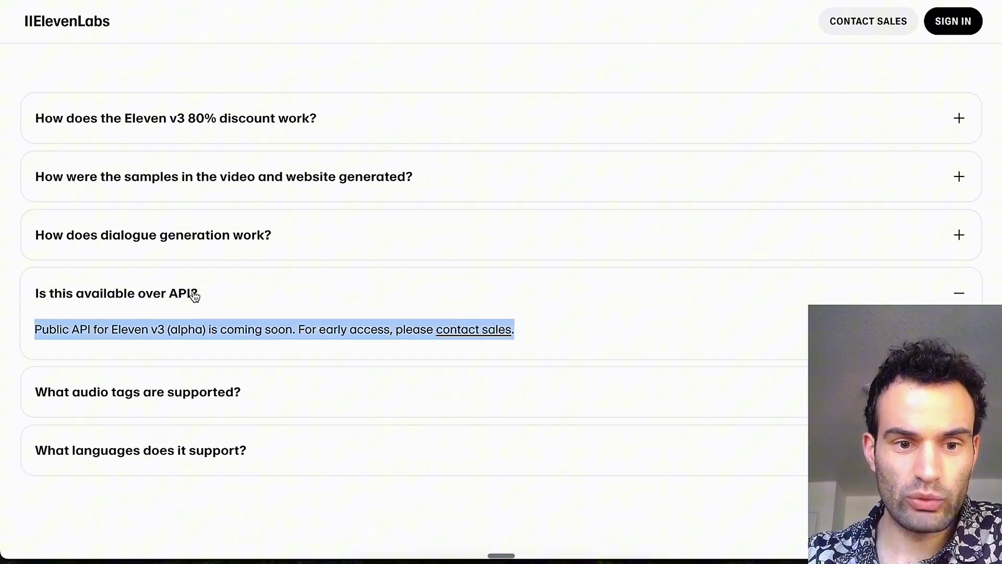
click(240, 450)
scroll(244, 402, down, 3)
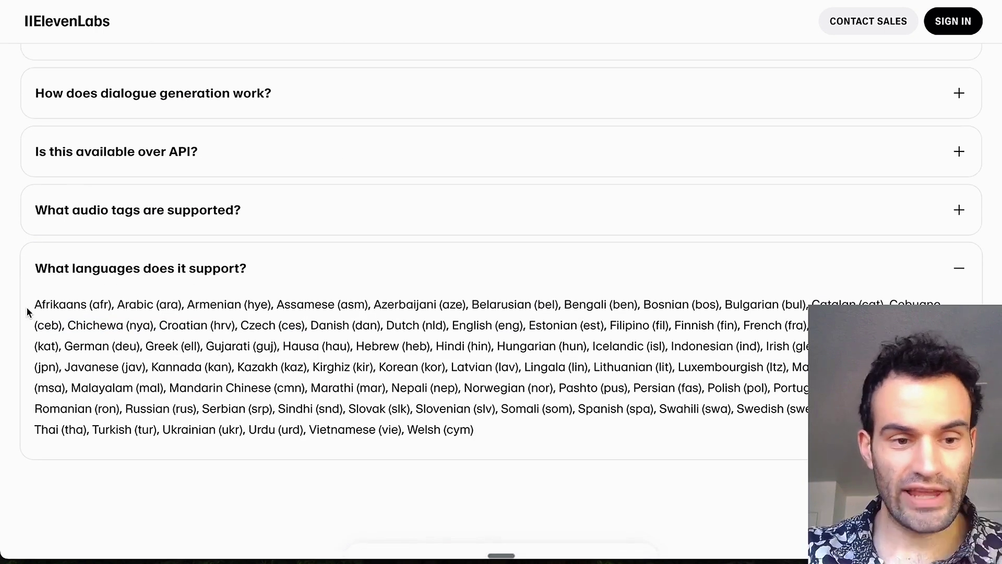
drag(32, 304, 530, 435)
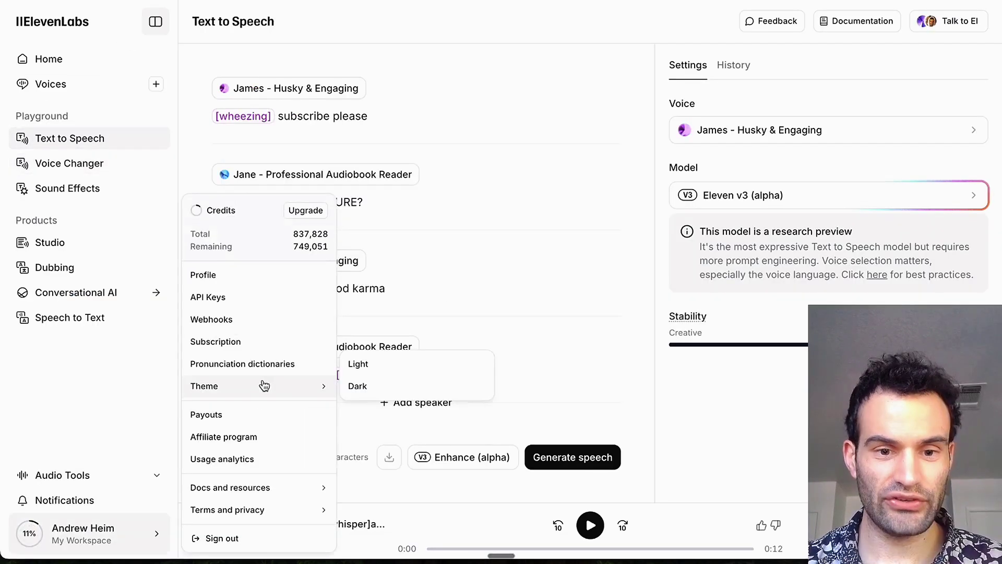
Switch to the dark theme and open Sound Effects, selecting the owl hooting prompt.
click(366, 386)
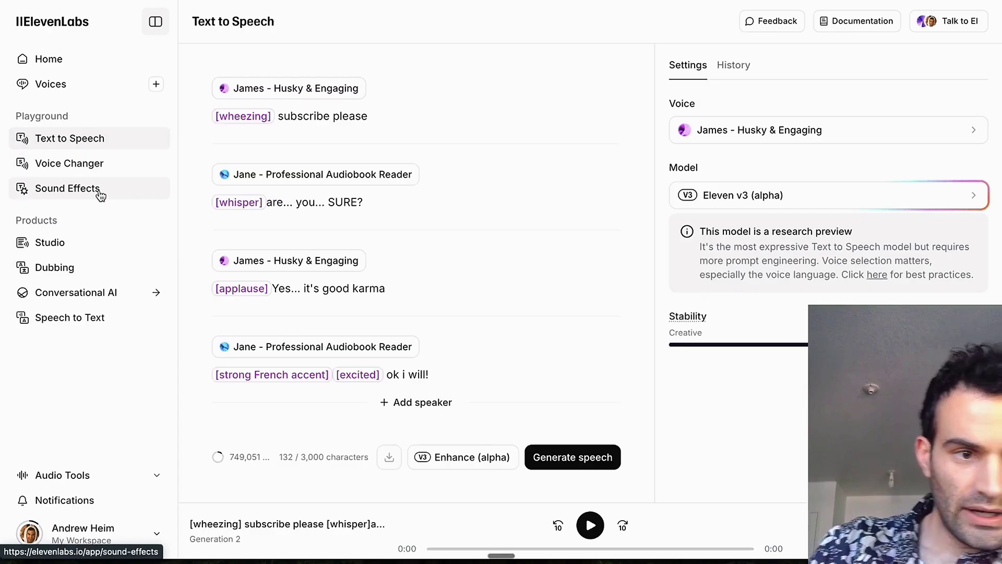
click(100, 192)
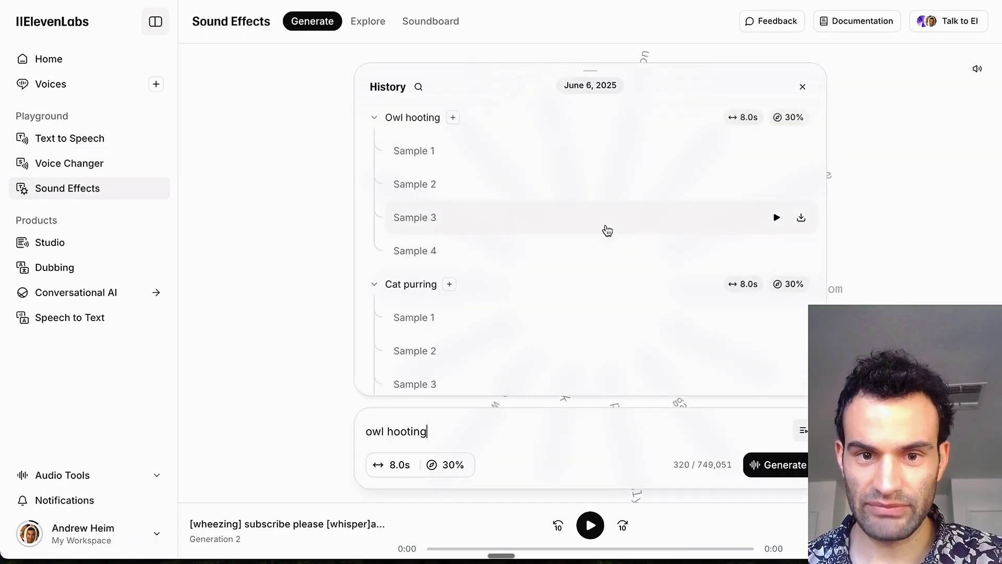
triple_click(489, 423)
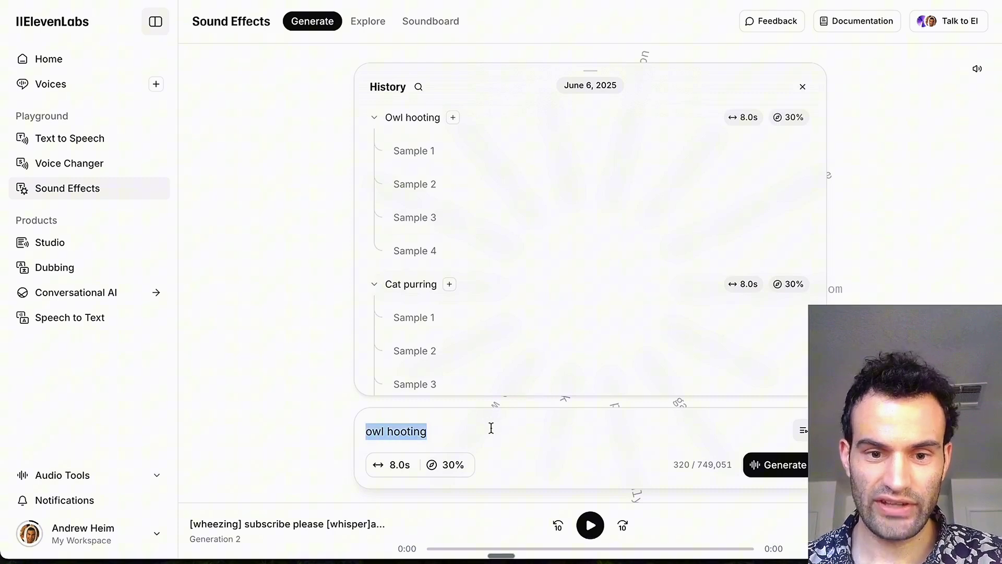
click(492, 428)
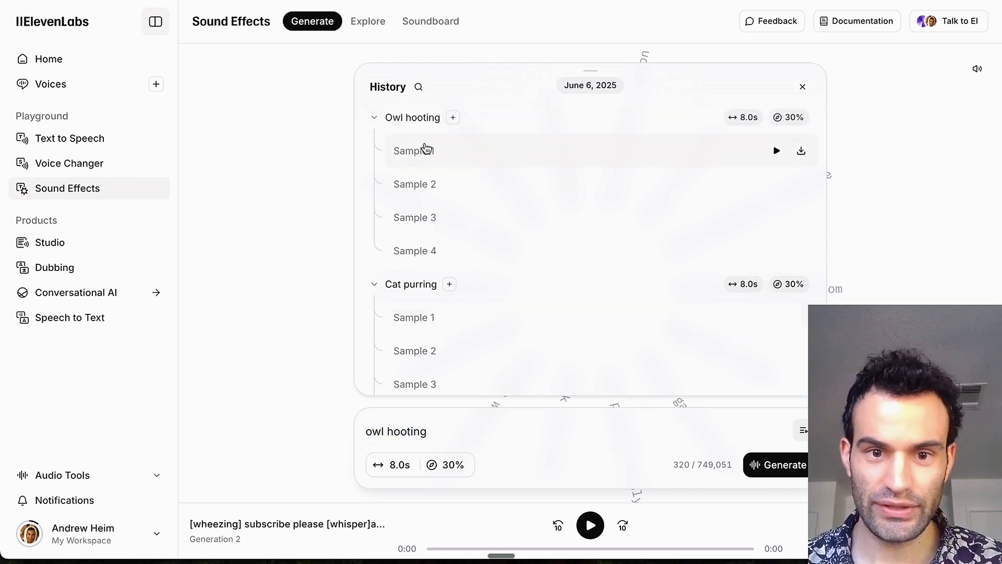
Play owl hooting Samples 1–2 and cat purring Sample 1, pause, then go to Studio.
click(775, 151)
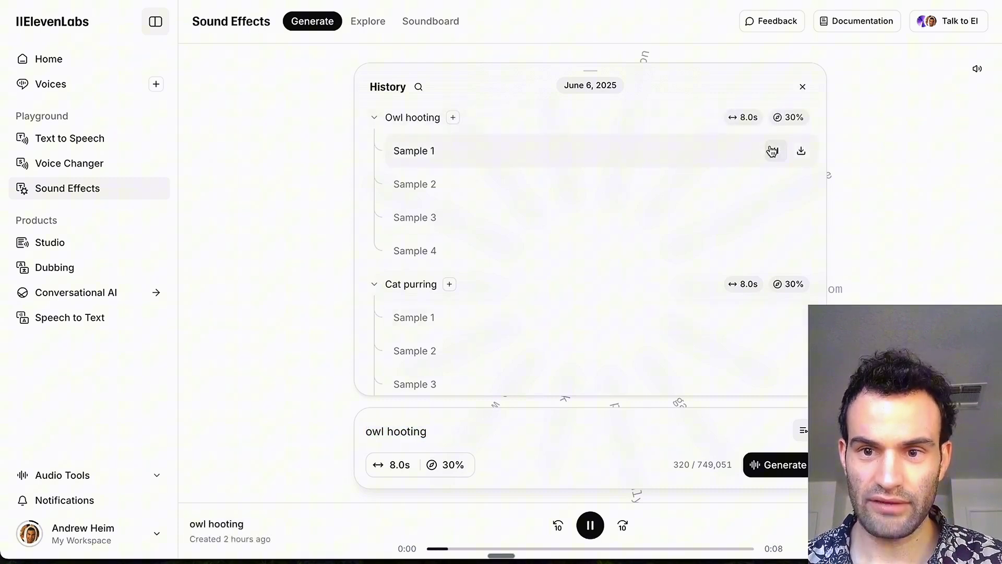
click(776, 184)
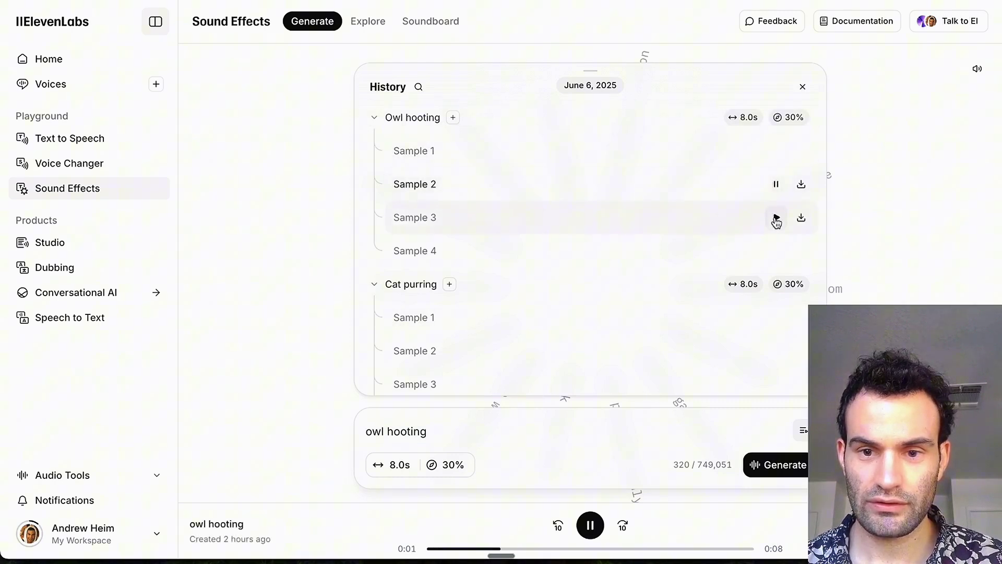
scroll(762, 260, down, 1)
click(774, 270)
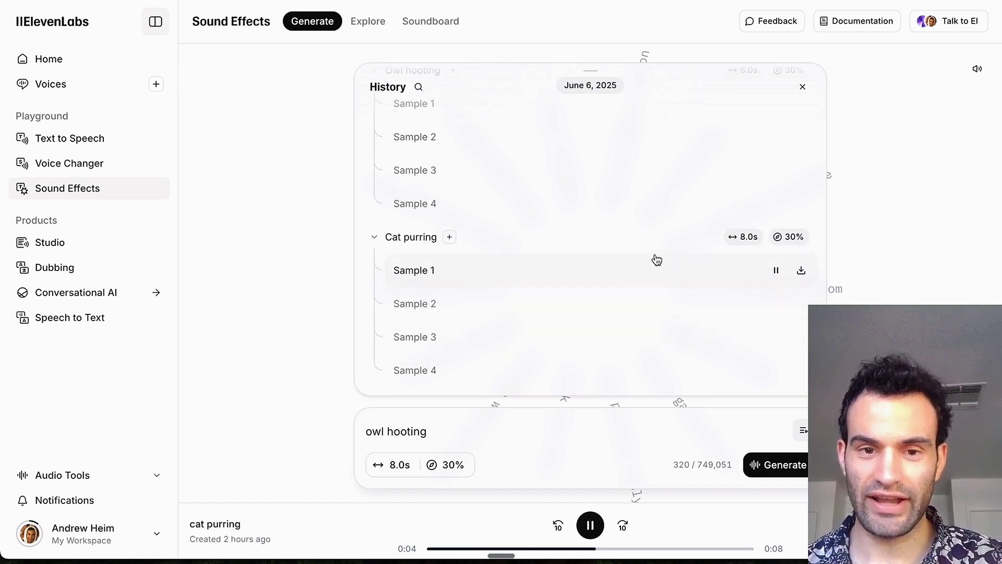
click(579, 523)
scroll(484, 117, up, 1)
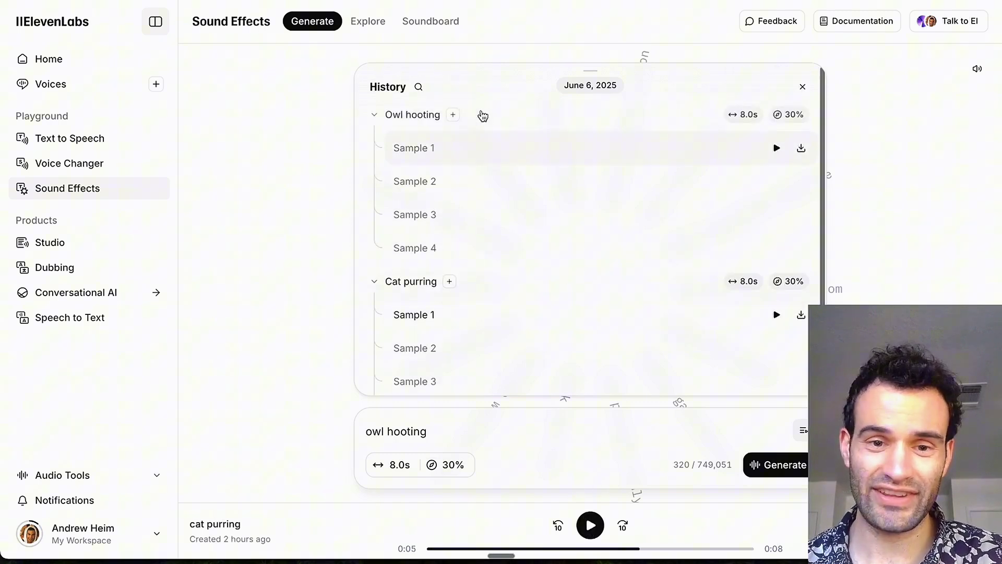
click(58, 245)
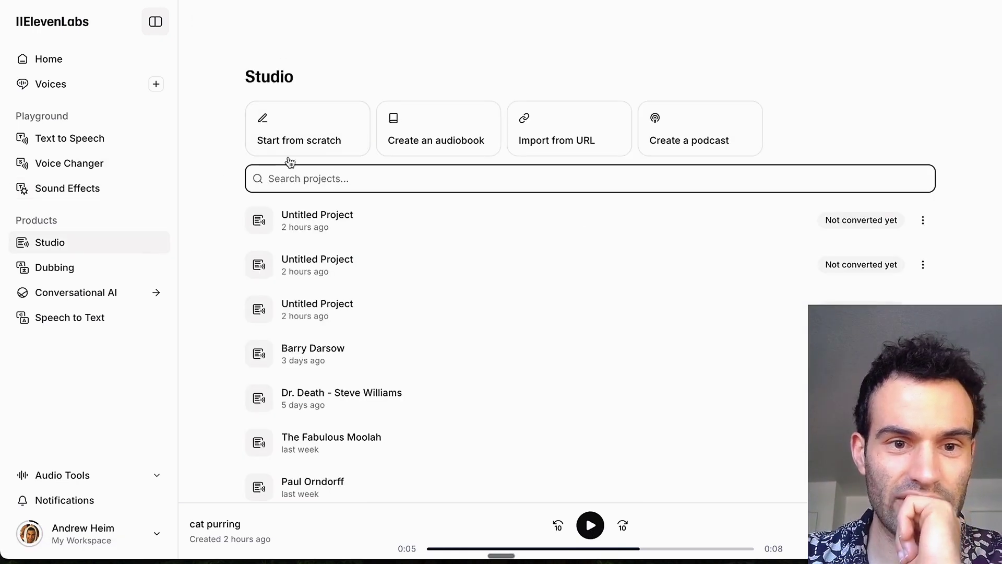
Start a project from scratch, return to the Studio list, and start another blank Untitled Project.
click(308, 128)
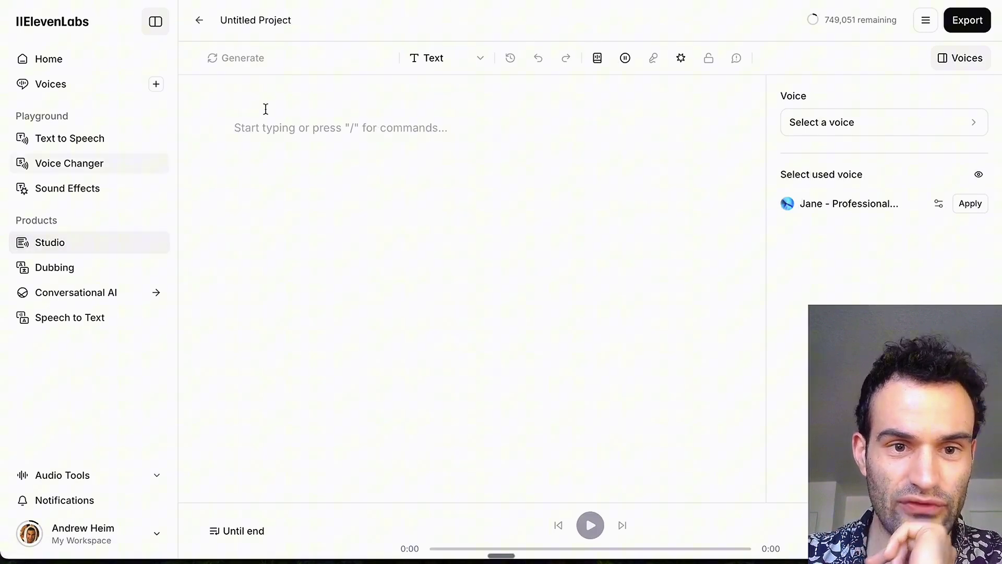
click(202, 22)
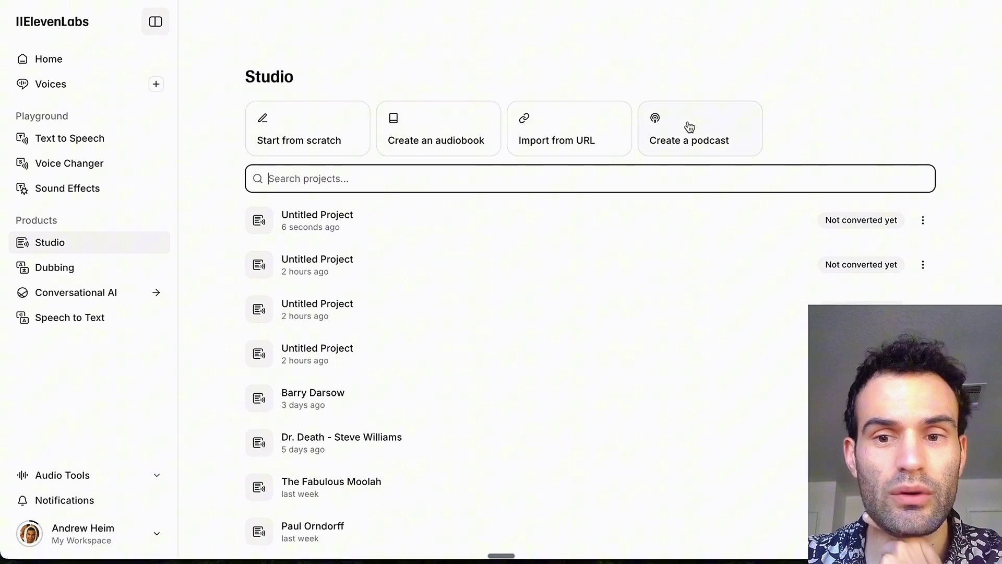
click(302, 134)
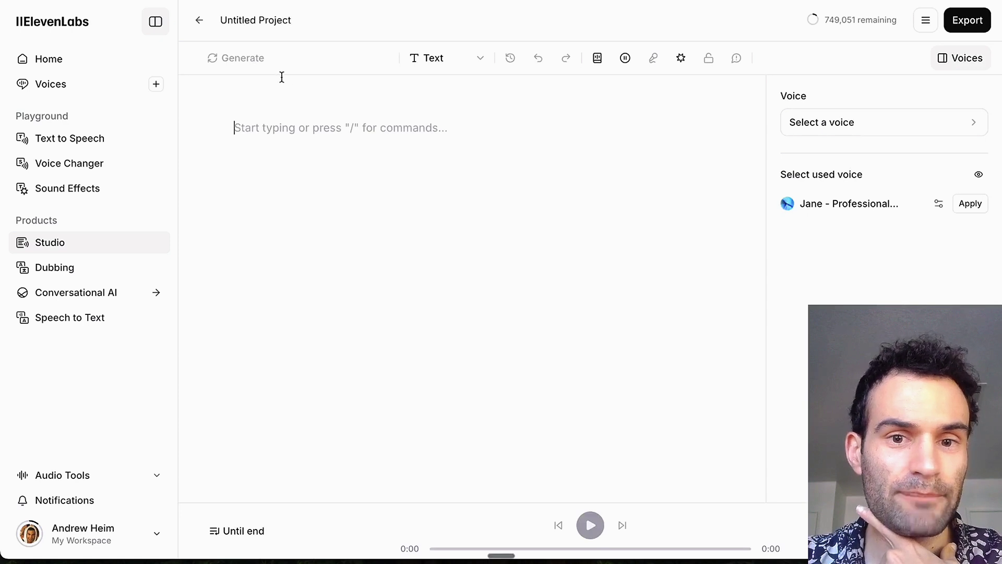
Type two placeholder paragraphs, 'alskdflksdf' and 'aslkdfklsdf', followed by an empty line.
text(alskdflksdf)
key(Return)
text(aslkdfklsdf)
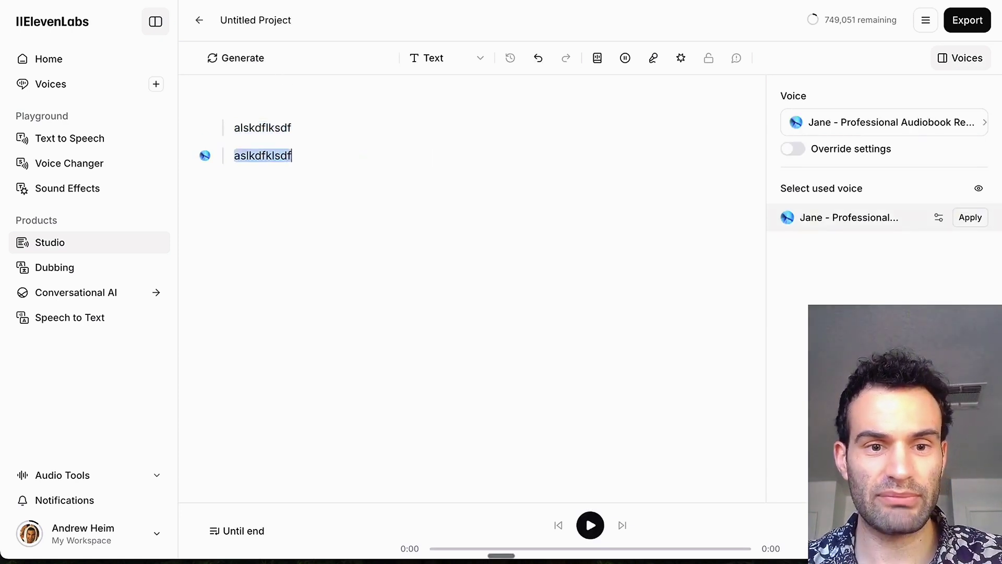
key(Return)
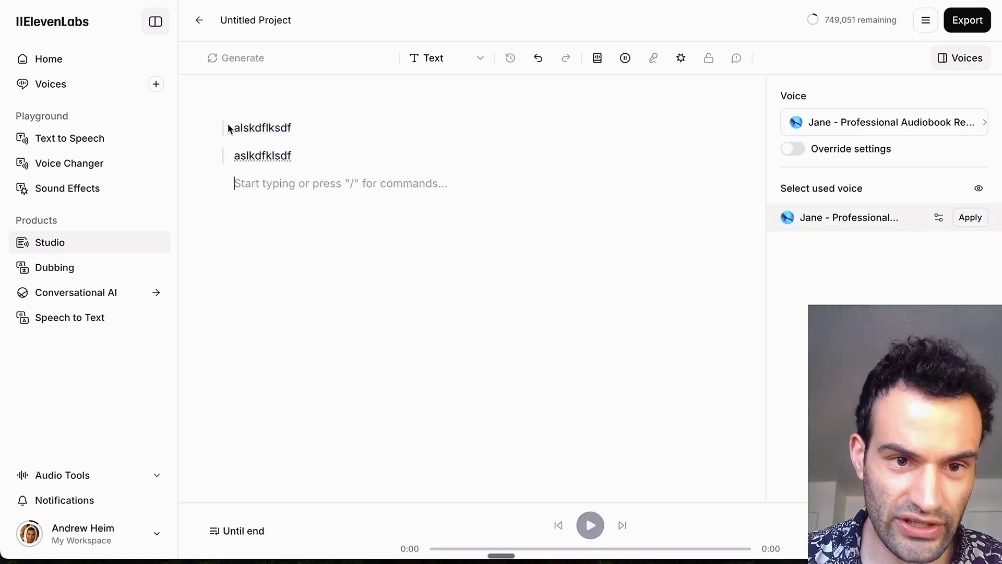
Select the second paragraph's word and open the New pronunciation rule form.
double_click(284, 129)
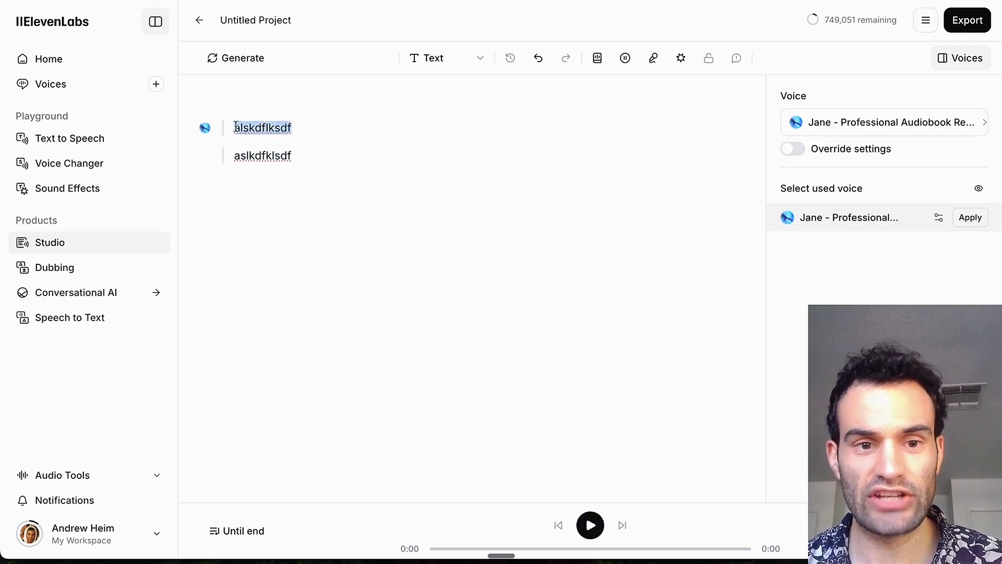
drag(233, 126, 528, 357)
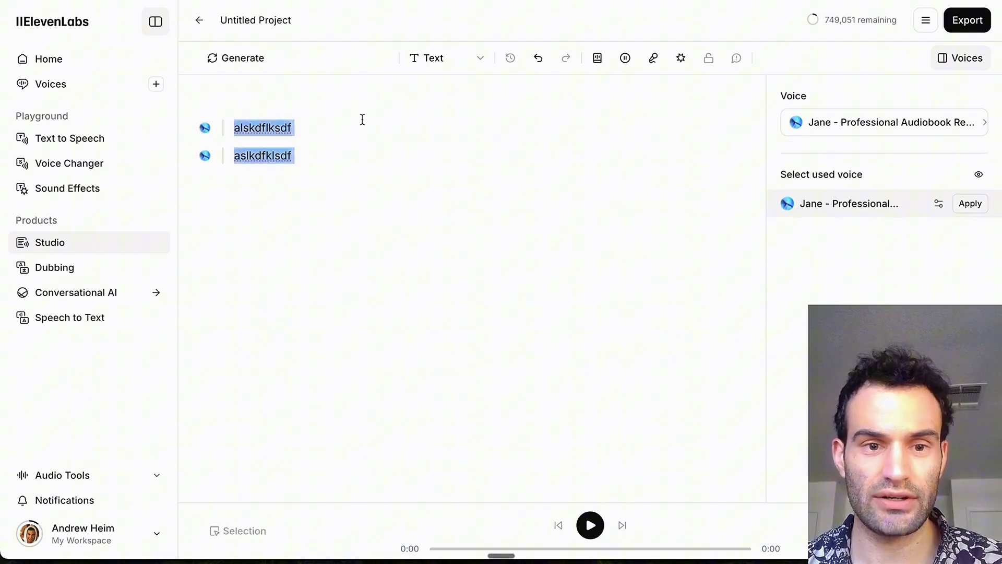
double_click(289, 127)
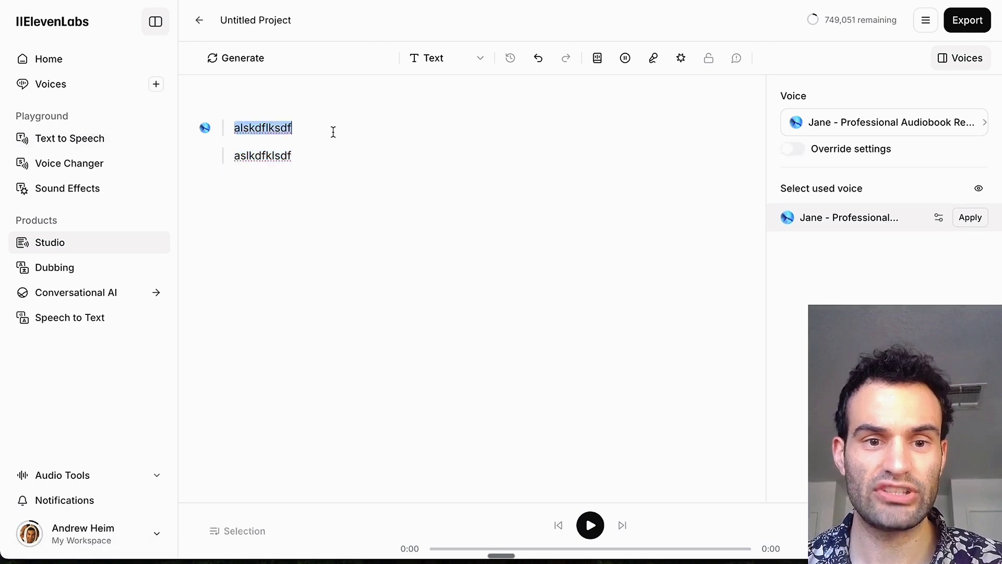
double_click(353, 161)
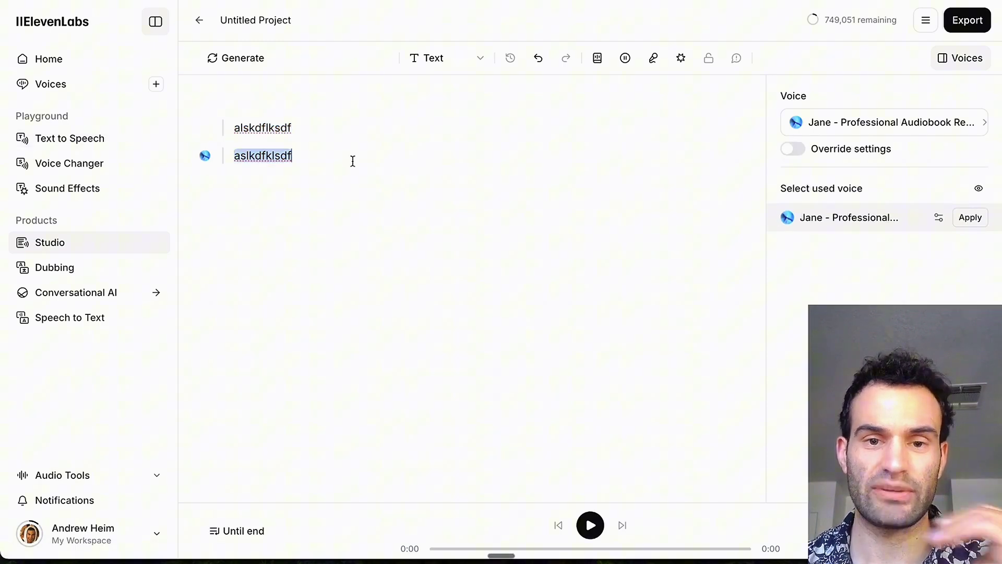
click(597, 59)
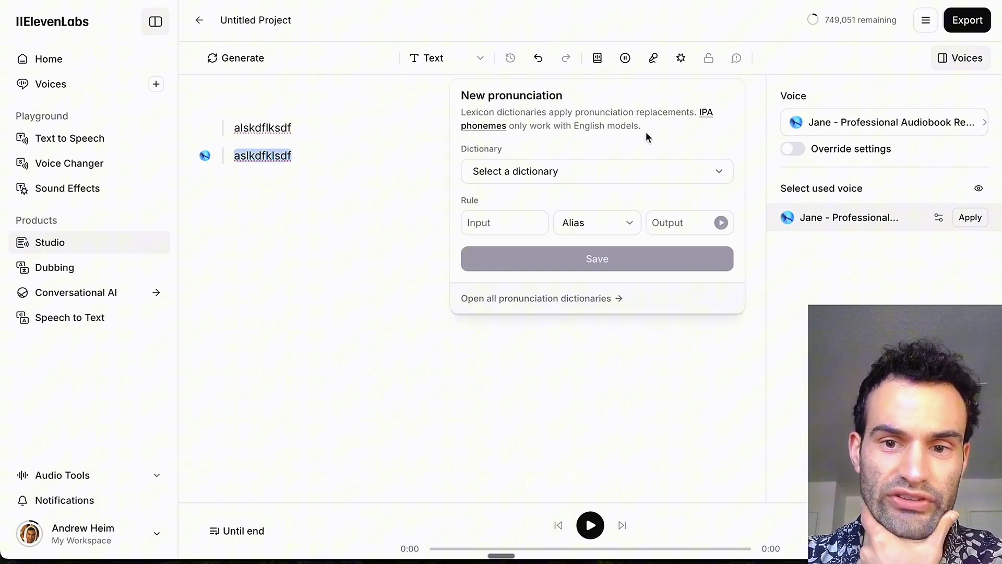
Close the pronunciation form, insert a 1-second break after the second paragraph, and open Export.
drag(643, 127, 465, 112)
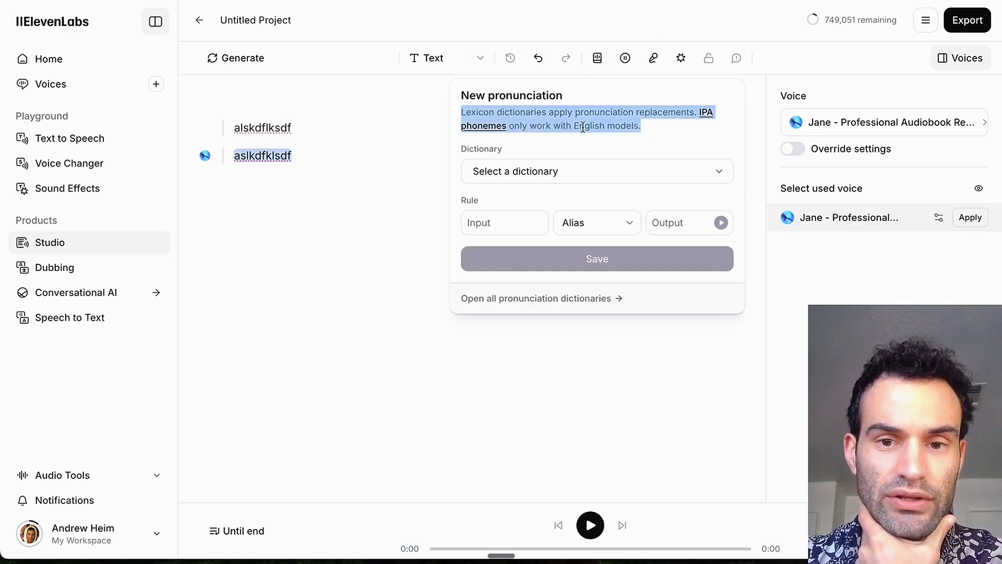
click(597, 61)
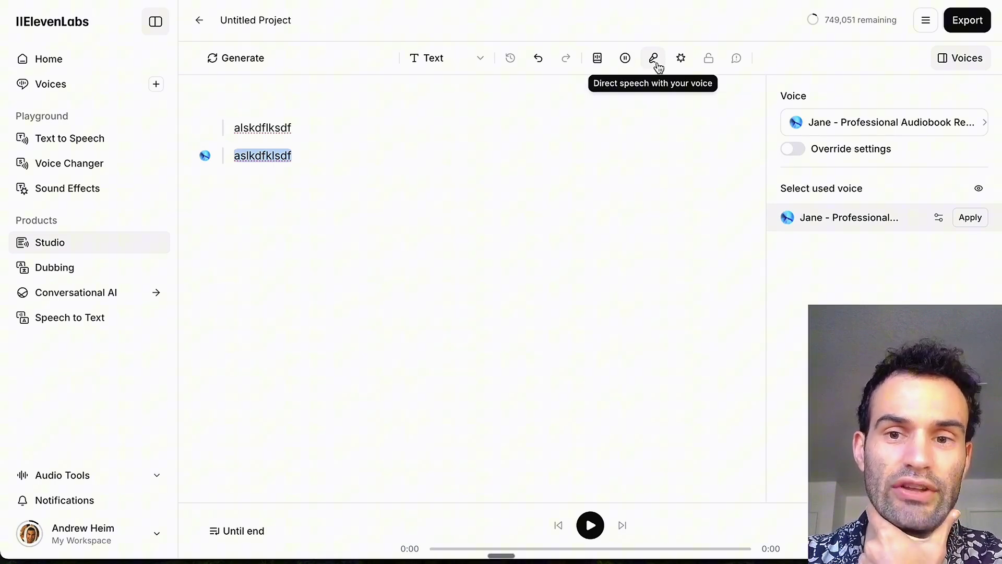
click(625, 58)
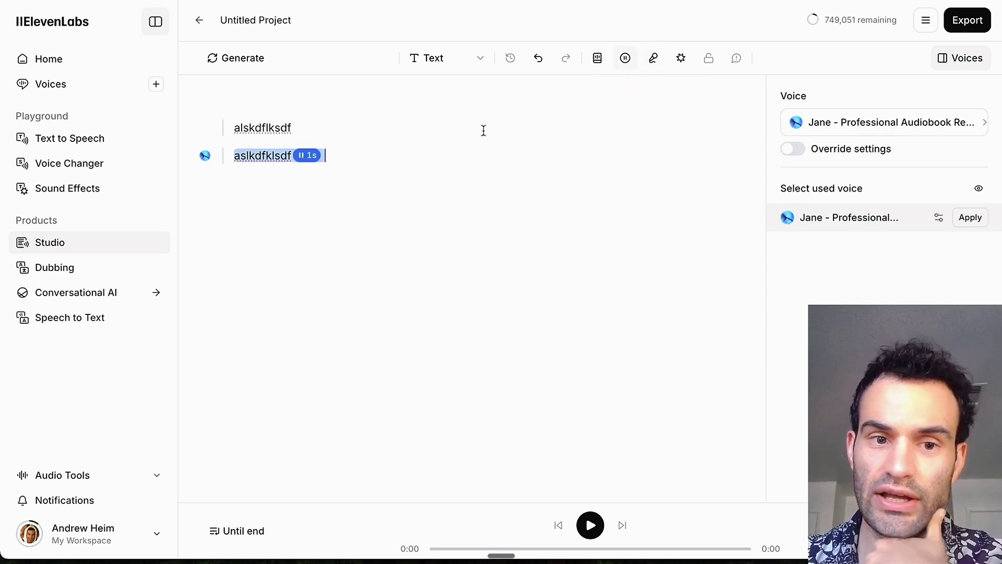
click(338, 154)
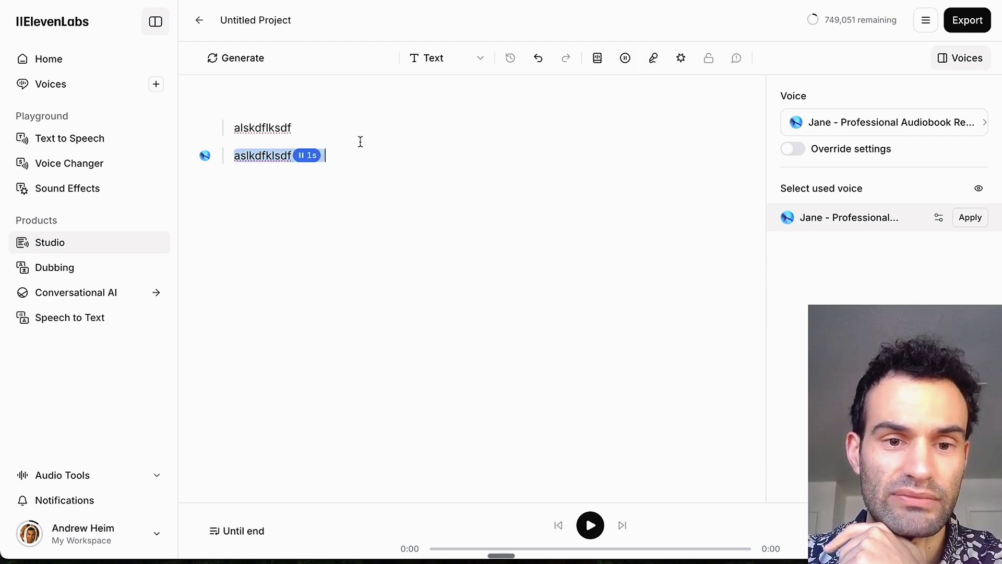
click(982, 20)
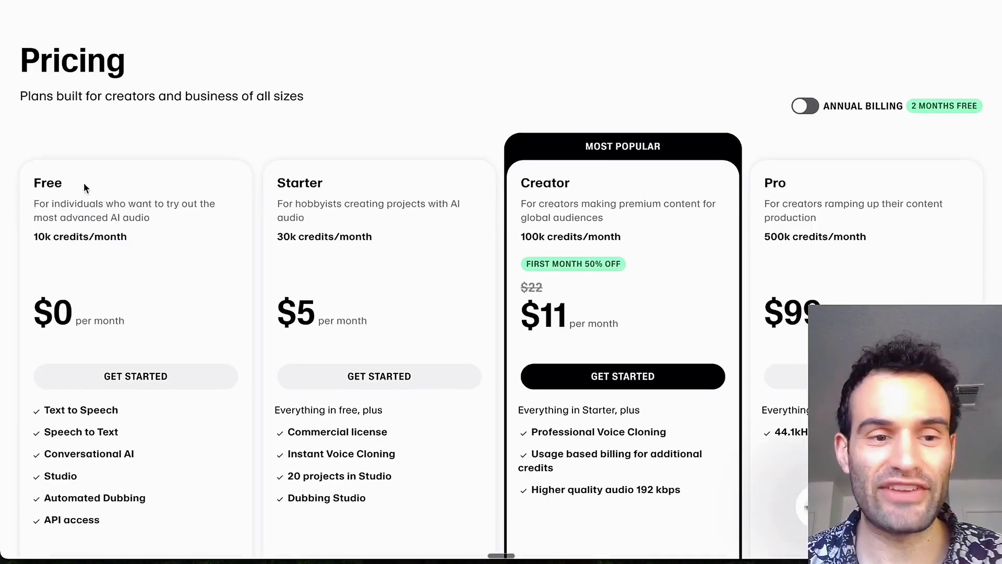
Highlight the Free plan's monthly credits and the API access feature on the pricing cards.
drag(40, 186, 18, 239)
click(117, 233)
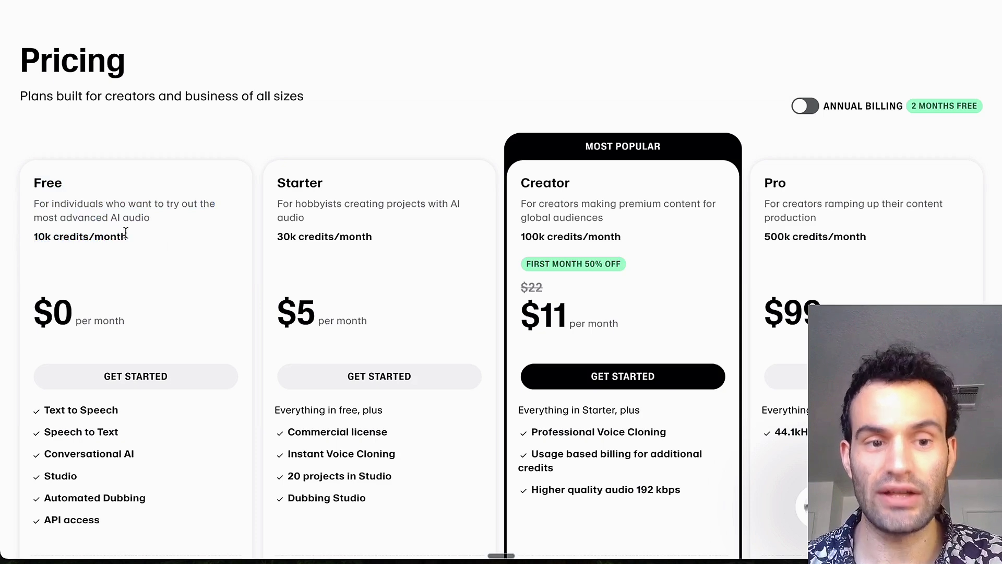
scroll(125, 233, down, 2)
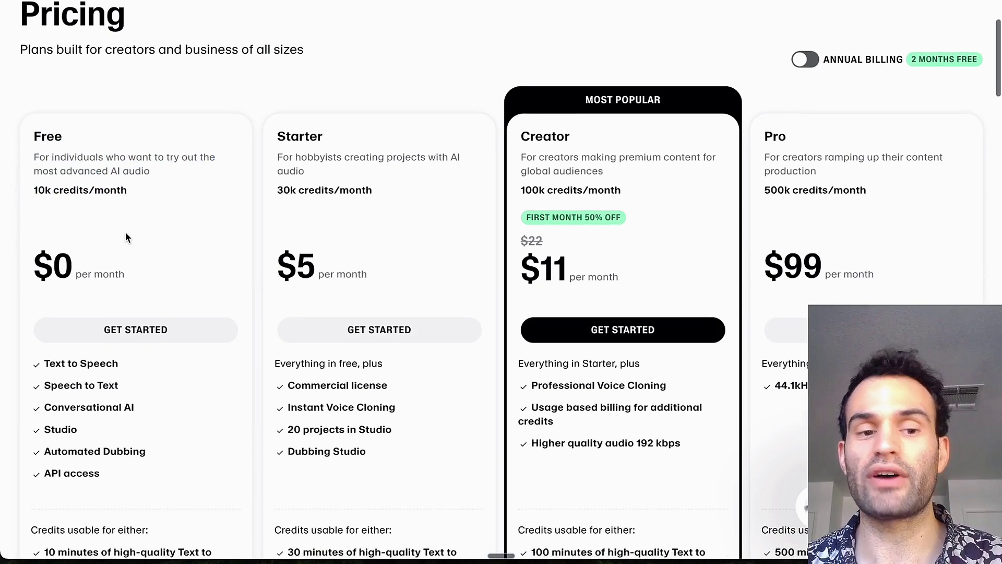
scroll(125, 232, down, 3)
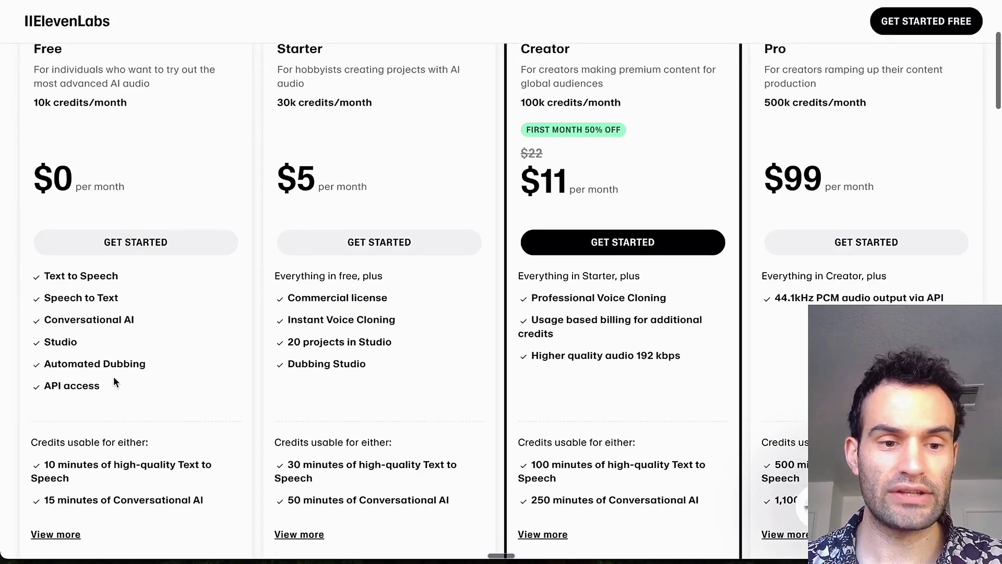
drag(107, 380, 30, 386)
click(129, 328)
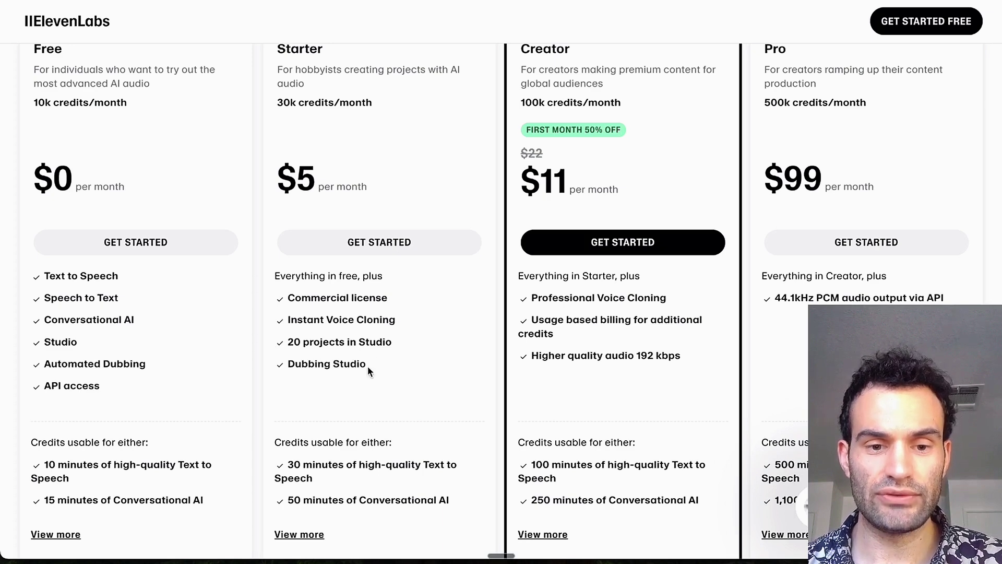
scroll(191, 341, up, 1)
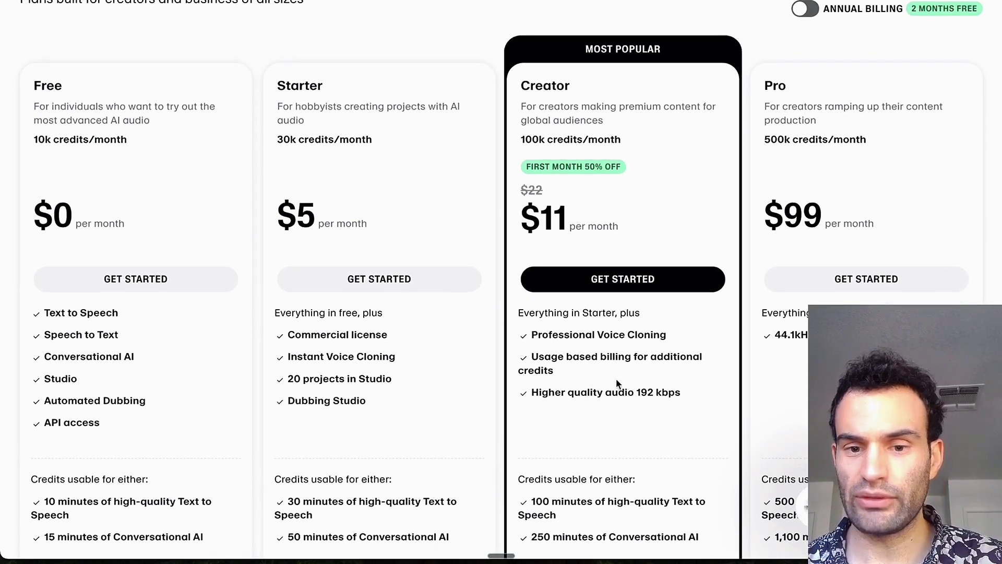
Highlight the Creator plan's 192 kbps audio and Professional Voice Cloning features.
drag(690, 393, 536, 397)
click(648, 352)
drag(666, 340, 533, 335)
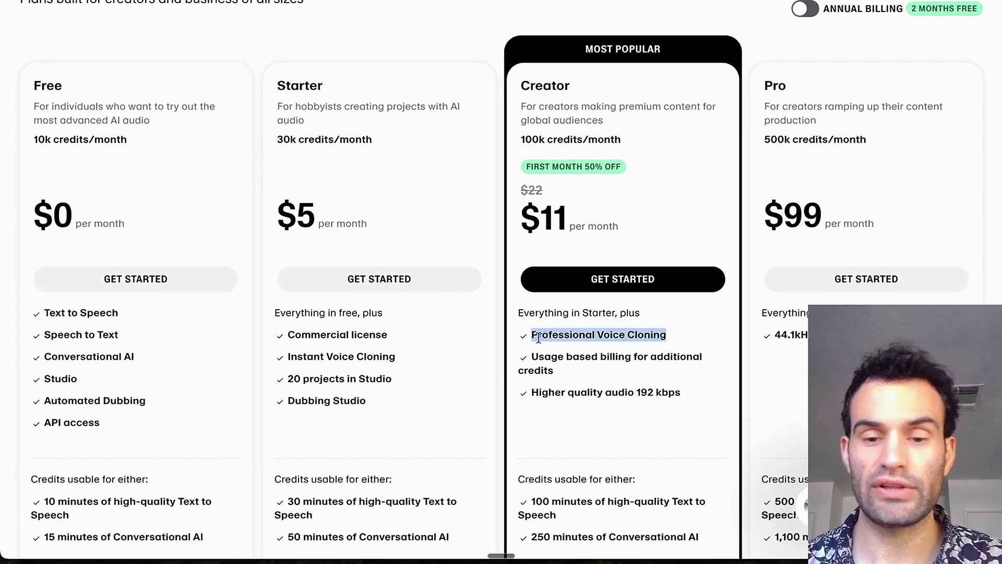
scroll(538, 338, down, 1)
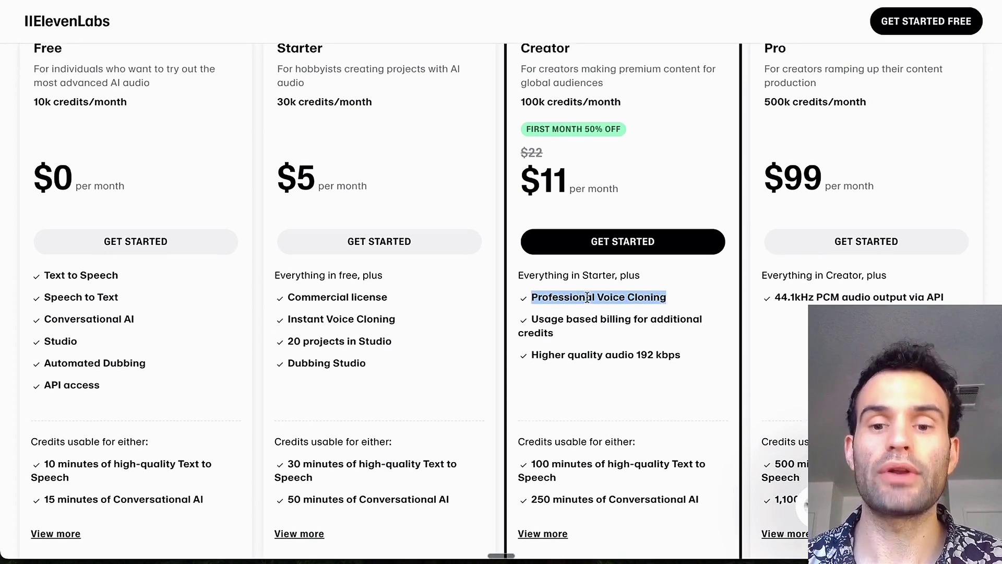
click(535, 300)
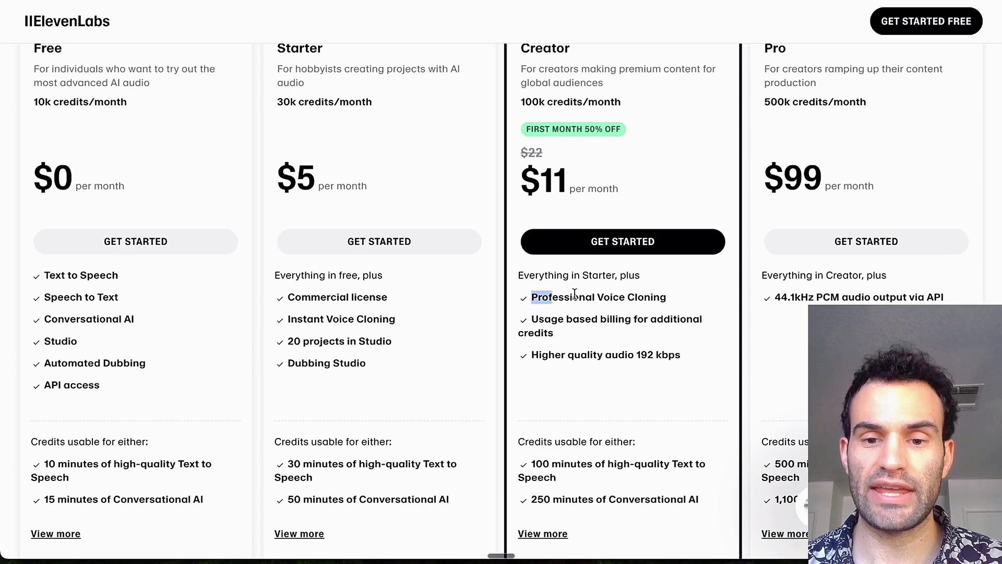
scroll(575, 296, up, 1)
drag(650, 332, 567, 332)
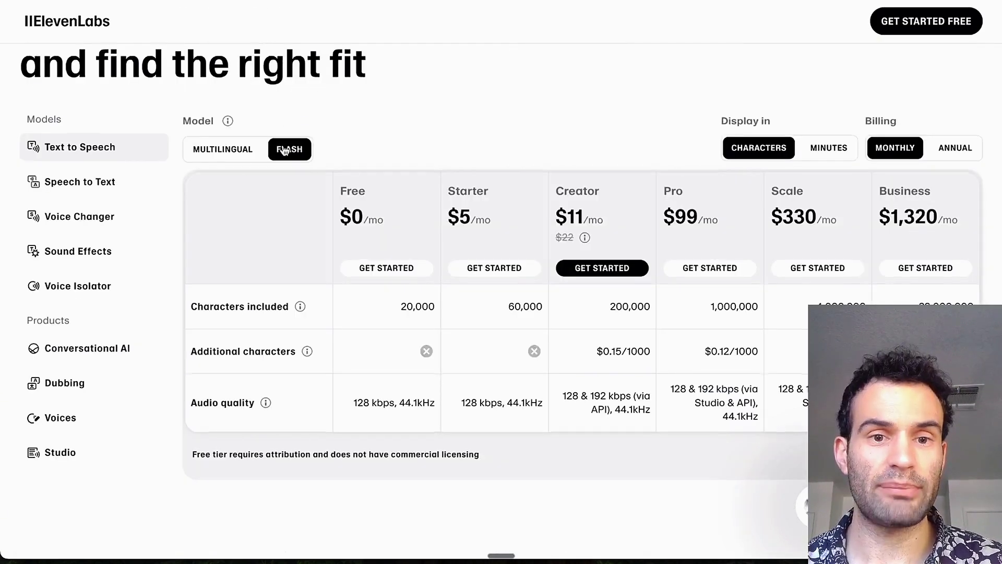
Highlight the Additional characters row in the plan comparison table.
scroll(365, 209, up, 1)
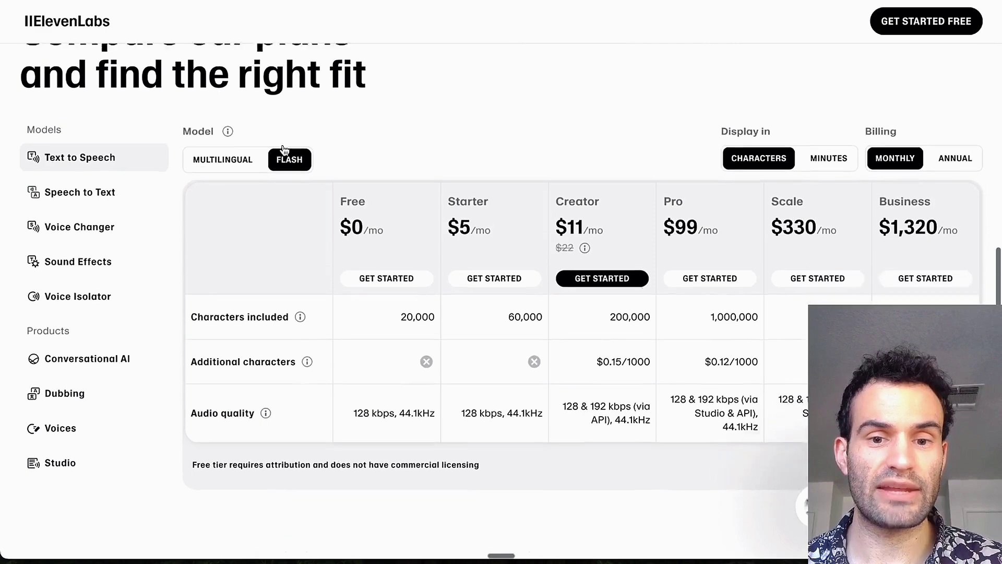
scroll(384, 199, down, 1)
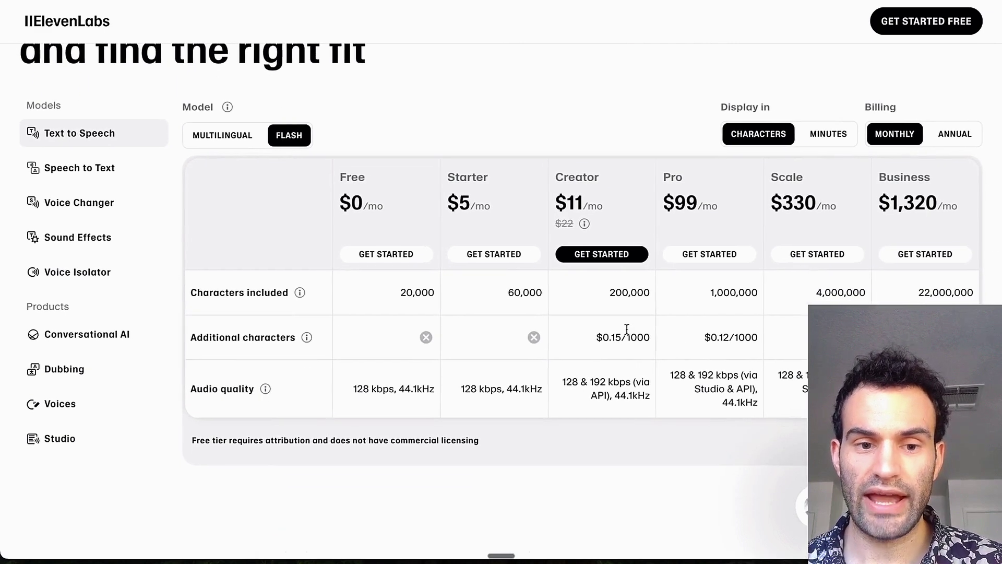
drag(192, 337, 288, 338)
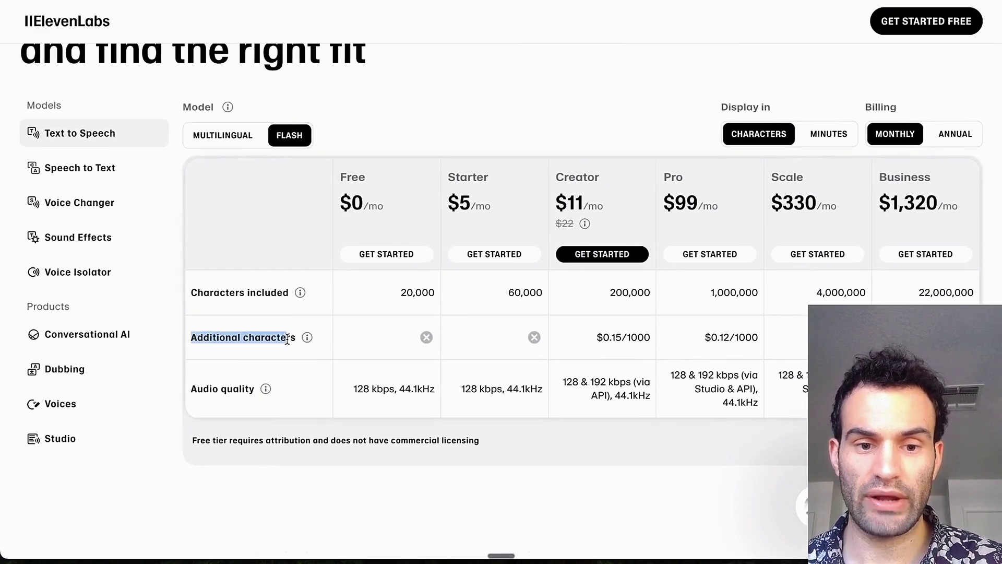
click(722, 342)
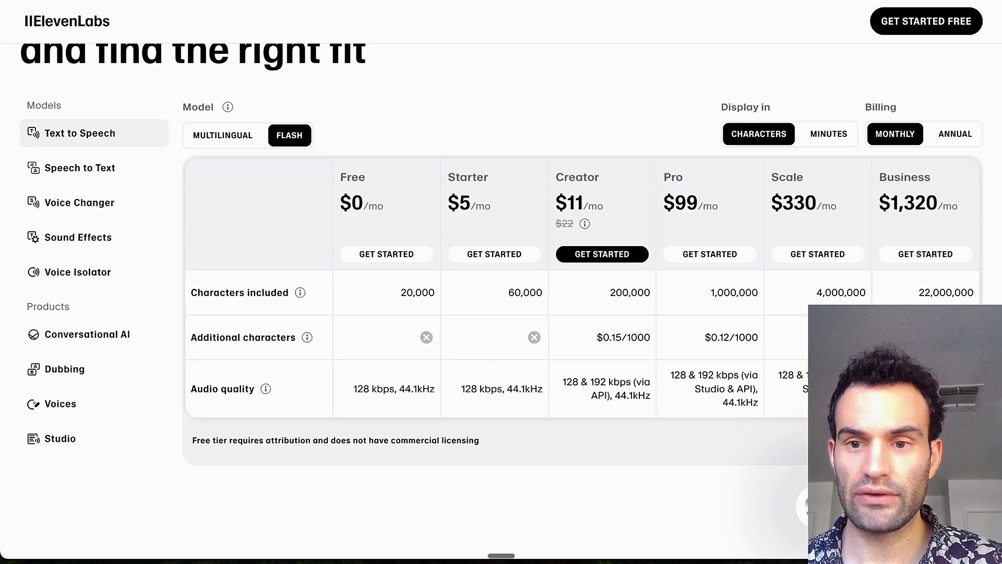
Display allowances in MINUTES and toggle billing between ANNUAL and MONTHLY, ending on MONTHLY.
click(818, 134)
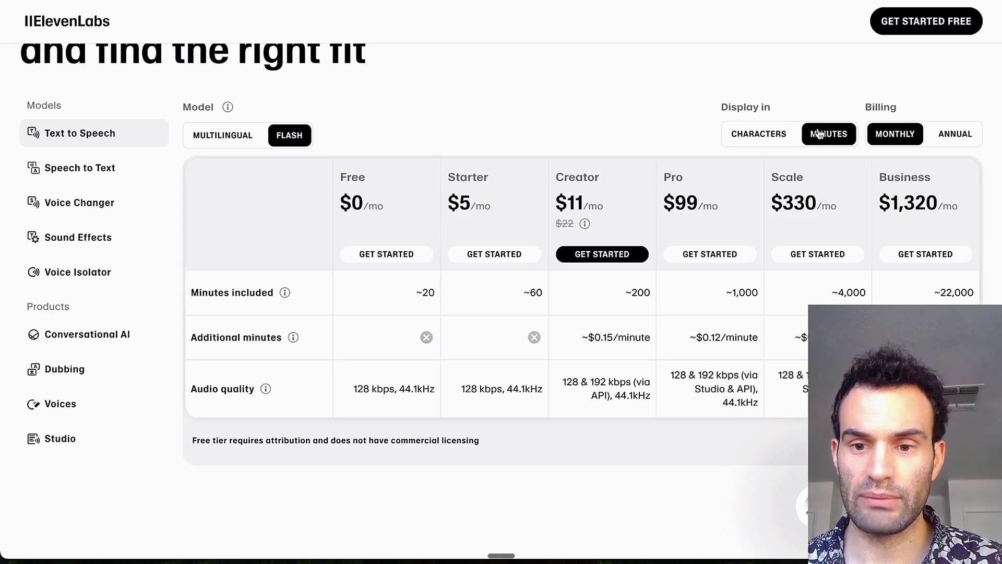
click(955, 134)
click(896, 134)
click(944, 140)
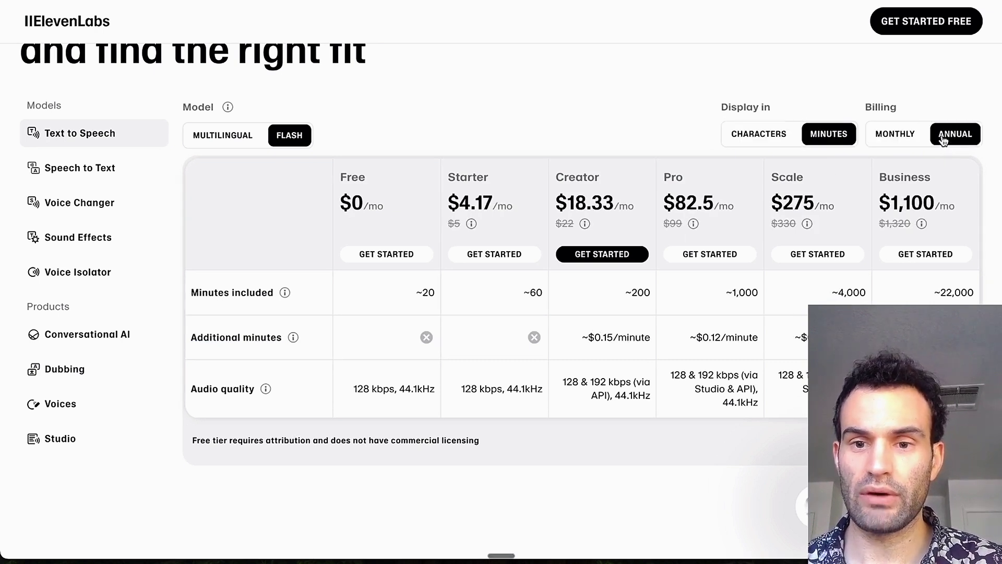
click(913, 137)
drag(417, 292, 441, 292)
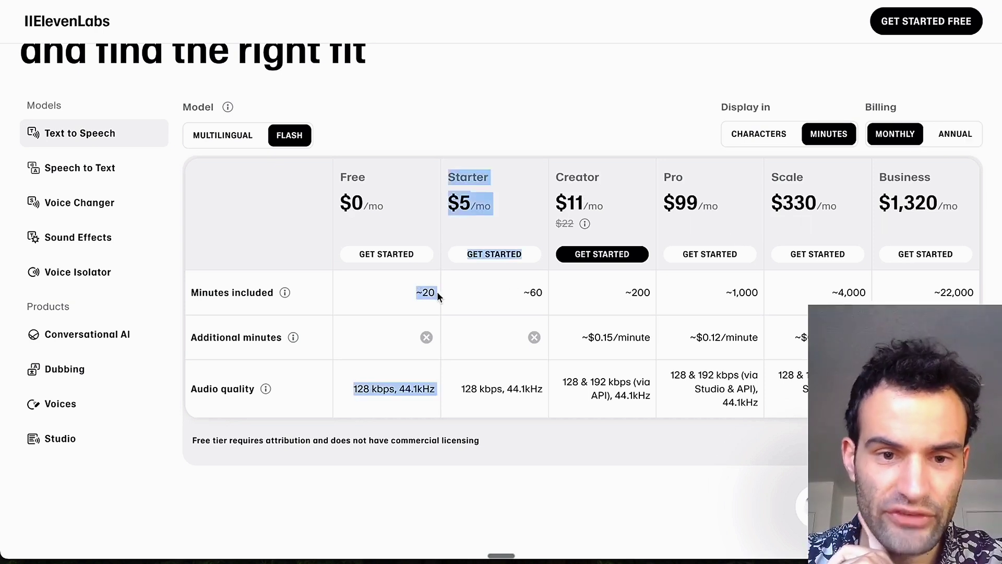
click(437, 291)
In the Voices comparison, check Creator's 30 custom voices and the 1 professional voice clone on Creator and Pro.
scroll(208, 188, down, 5)
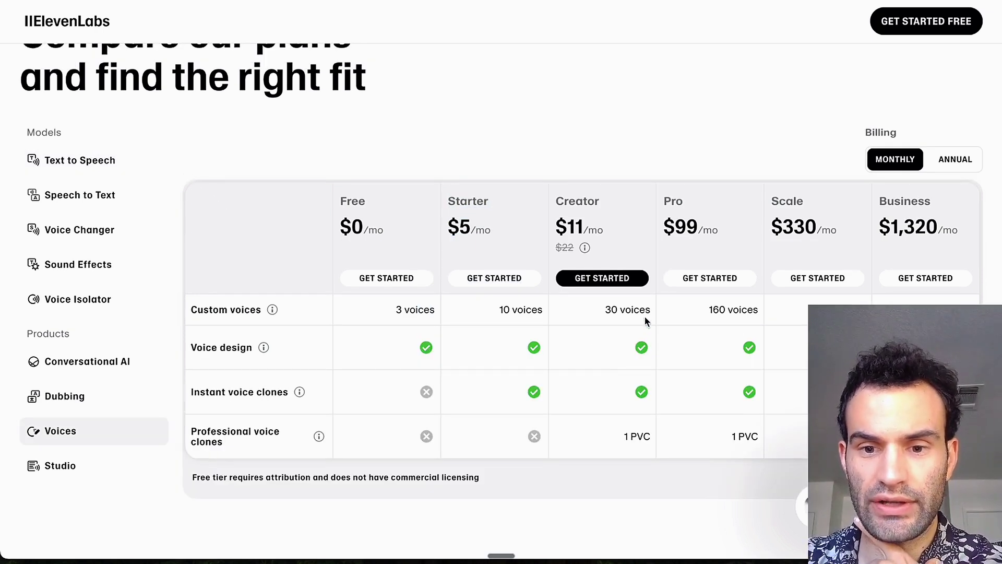
drag(647, 311, 580, 309)
click(579, 309)
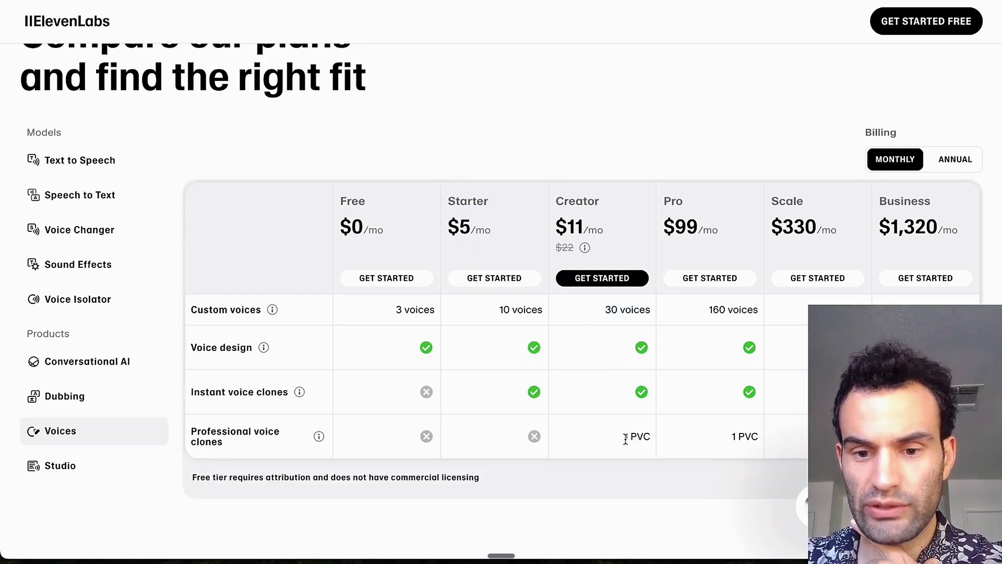
drag(625, 439, 779, 437)
click(779, 438)
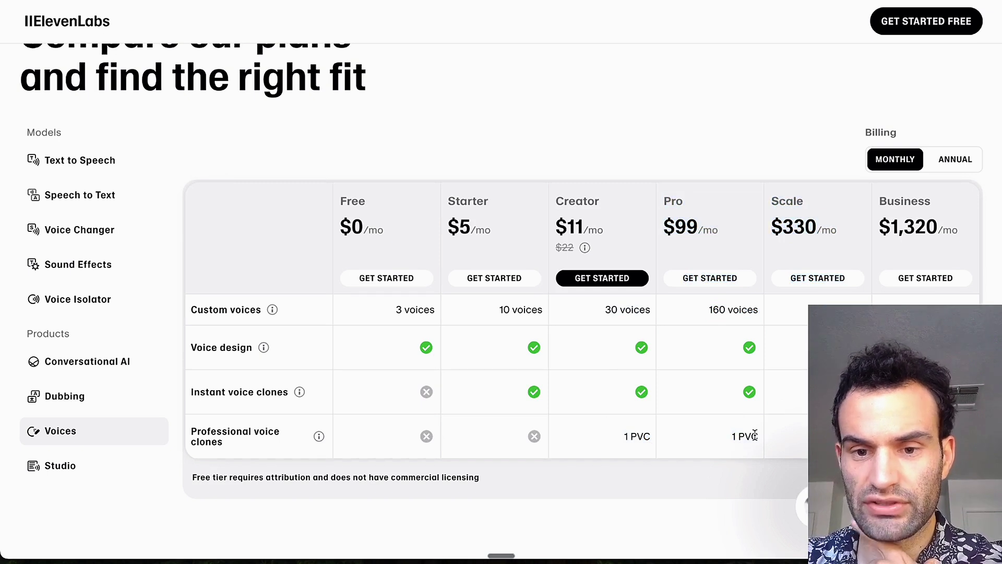